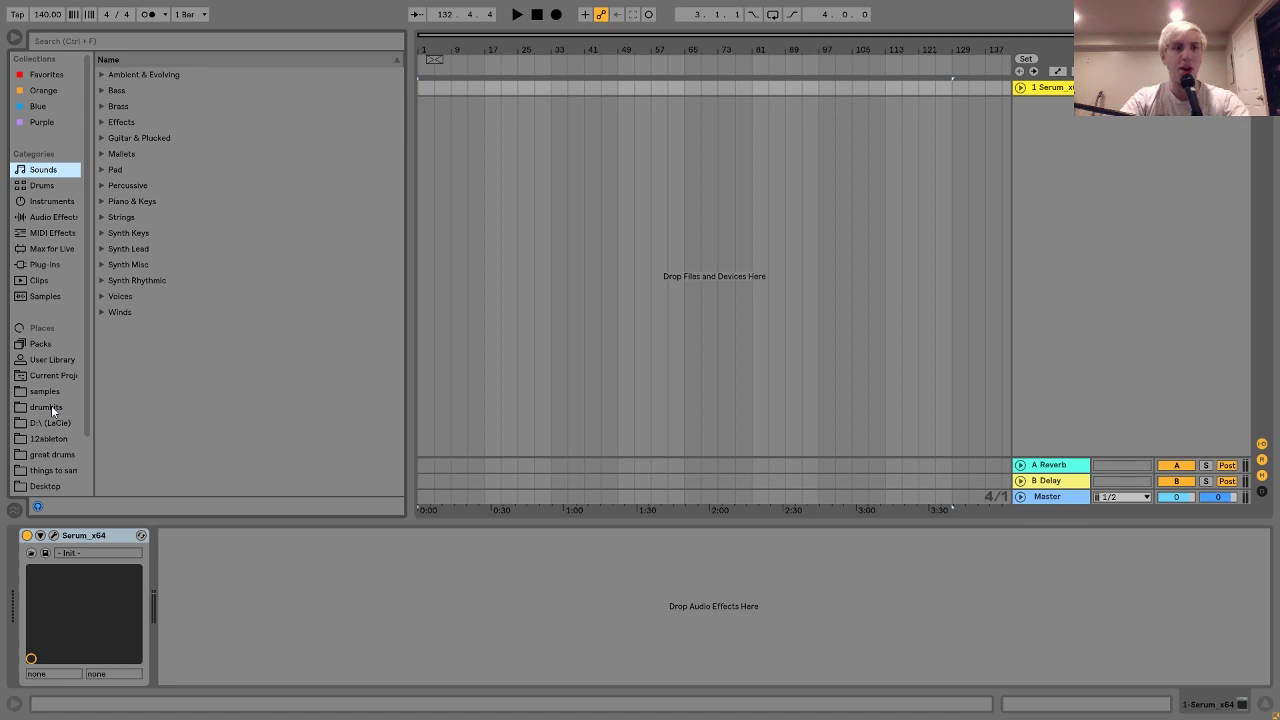
# - Open the Serum editor and load the Analog wavetable Basic Shapes into oscillator A
pyautogui.click(54, 537)
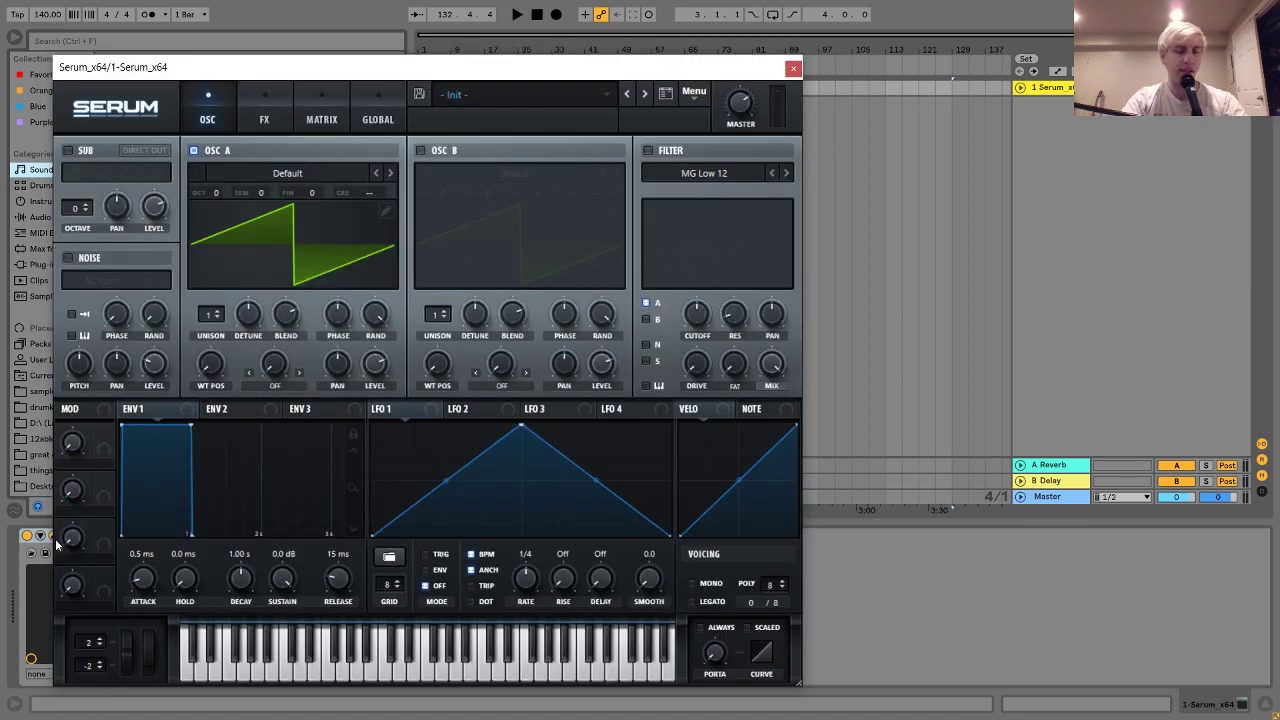
pyautogui.click(254, 171)
pyautogui.moveTo(268, 195)
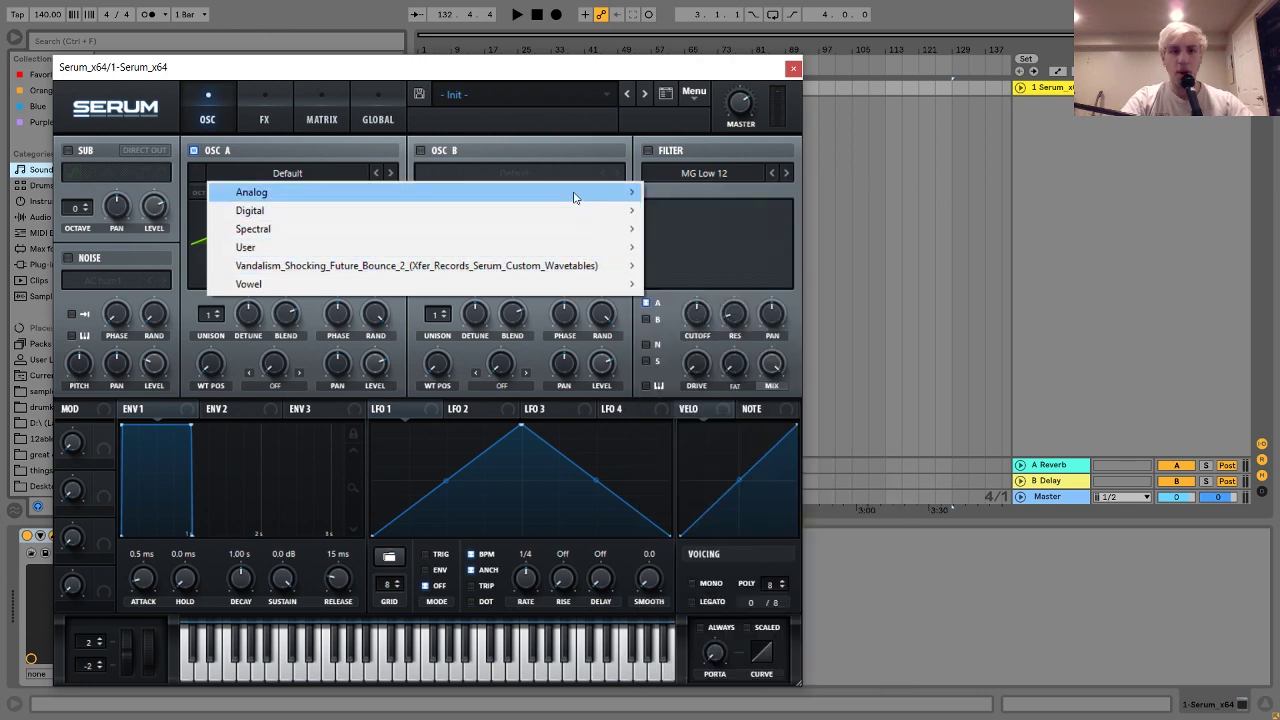
pyautogui.moveTo(571, 193)
pyautogui.click(754, 270)
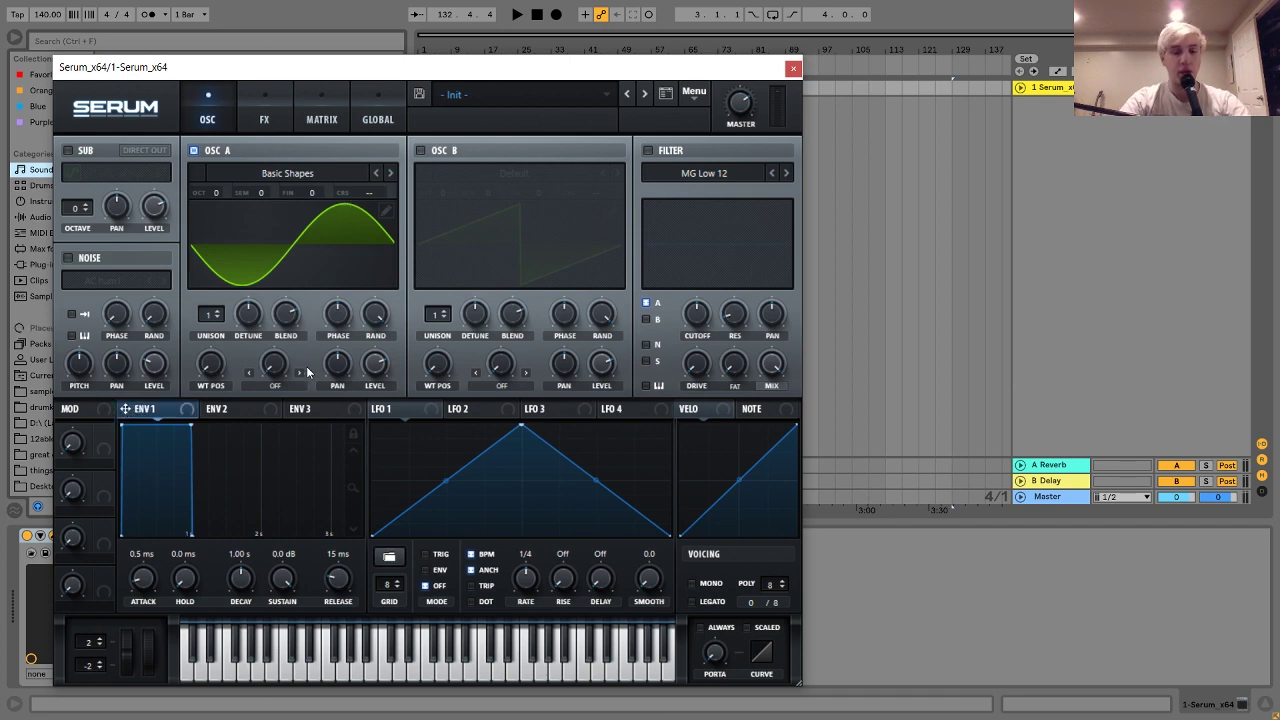
# - Shape envelope 1 with sustain at -oo dB, decay 2.08 s and release 274 ms, and play a few test notes
pyautogui.moveTo(285, 573); pyautogui.dragTo(285, 640)
pyautogui.moveTo(240, 580); pyautogui.dragTo(240, 563)
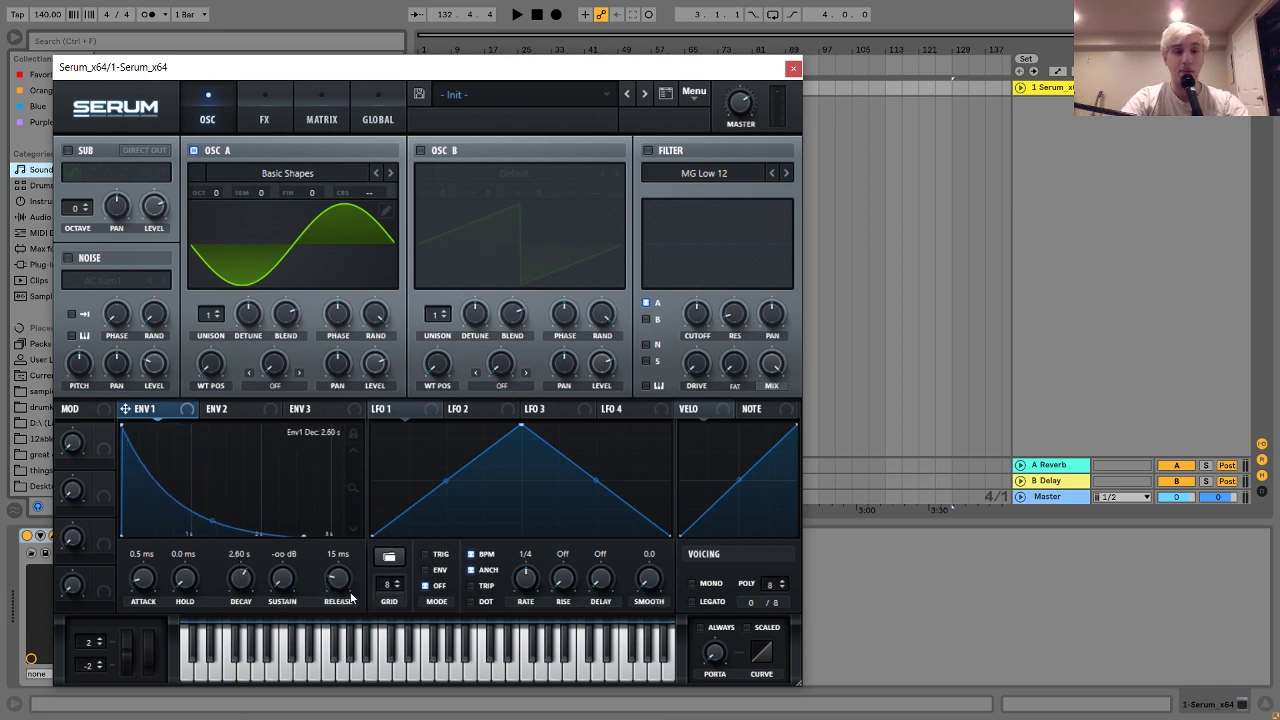
pyautogui.moveTo(349, 598); pyautogui.dragTo(346, 556)
pyautogui.moveTo(240, 579); pyautogui.dragTo(239, 586)
pyautogui.press('a')
pyautogui.press('a')
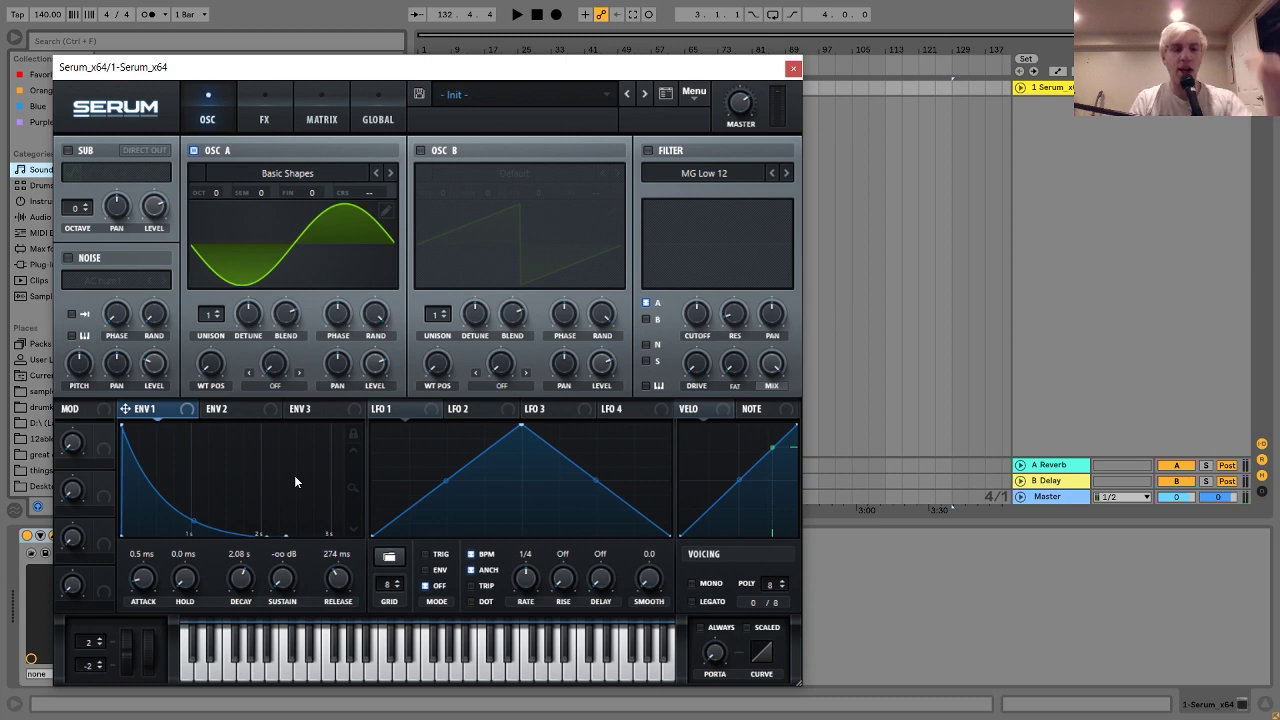
# - Assign LFO 1 to oscillator A's coarse pitch and make that modulation unidirectional in the matrix
pyautogui.click(380, 413)
pyautogui.moveTo(371, 190); pyautogui.dragTo(371, 199)
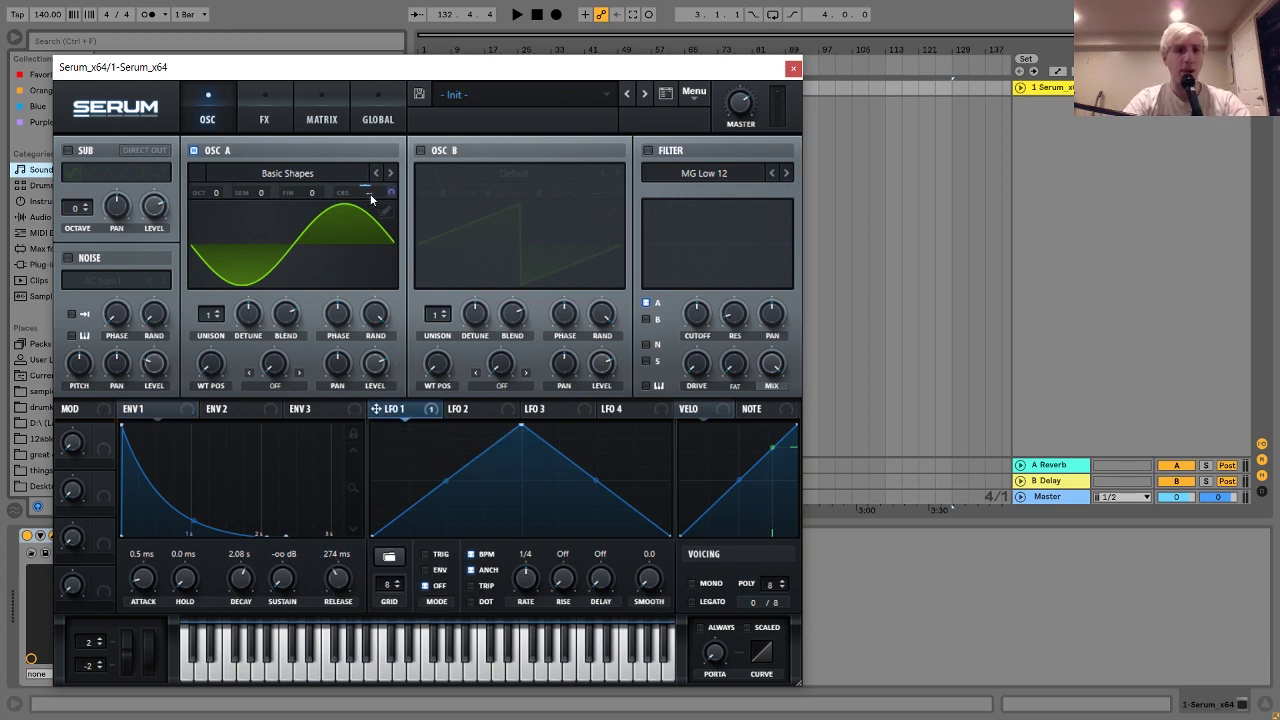
pyautogui.click(324, 120)
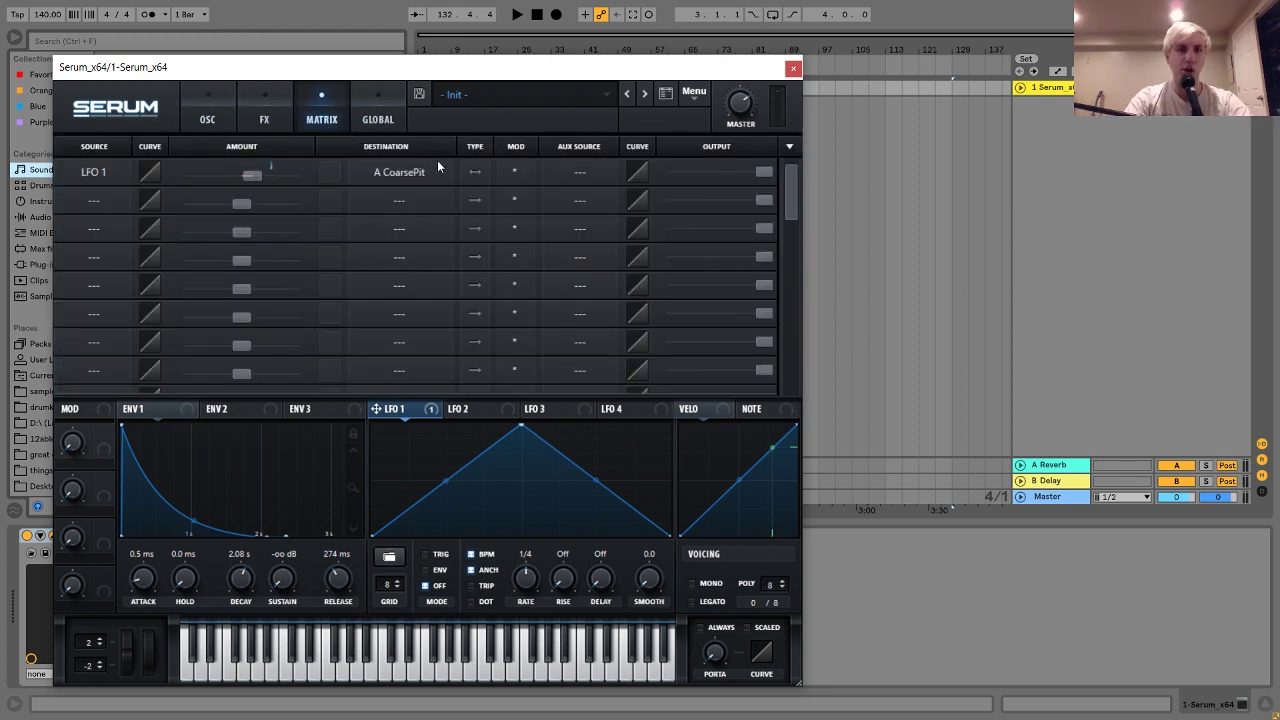
pyautogui.click(478, 175)
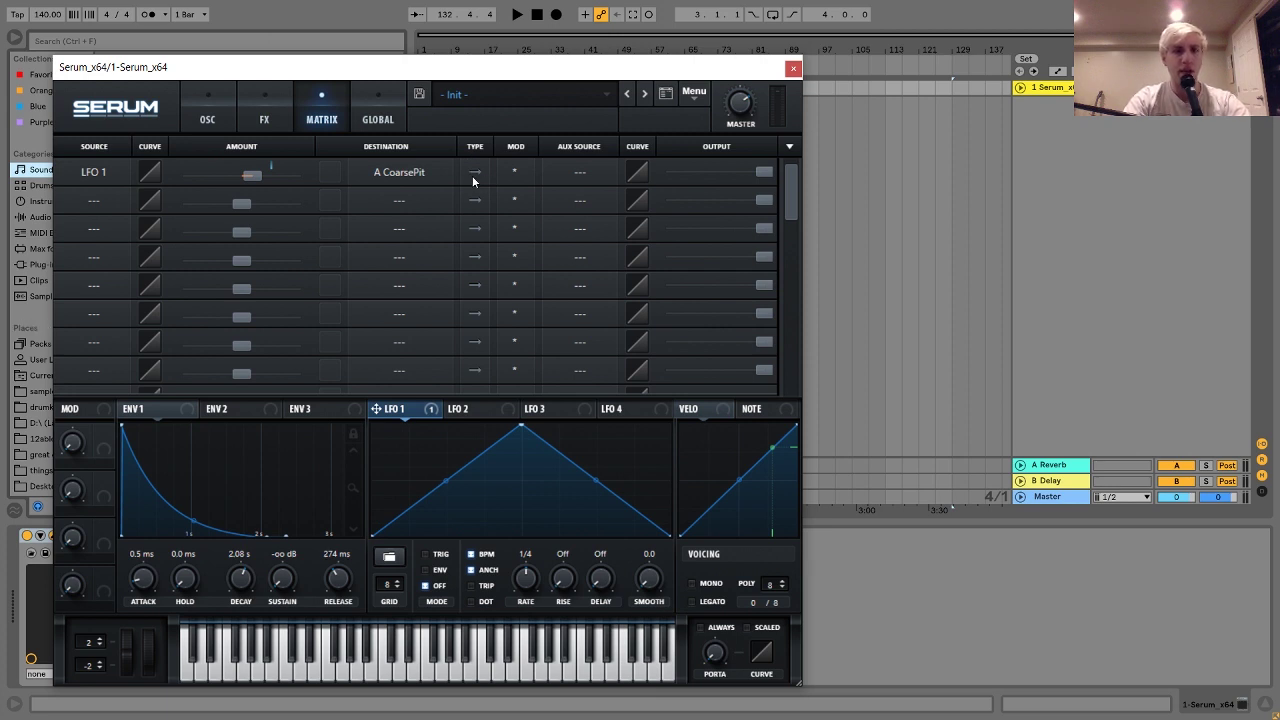
pyautogui.click(475, 174)
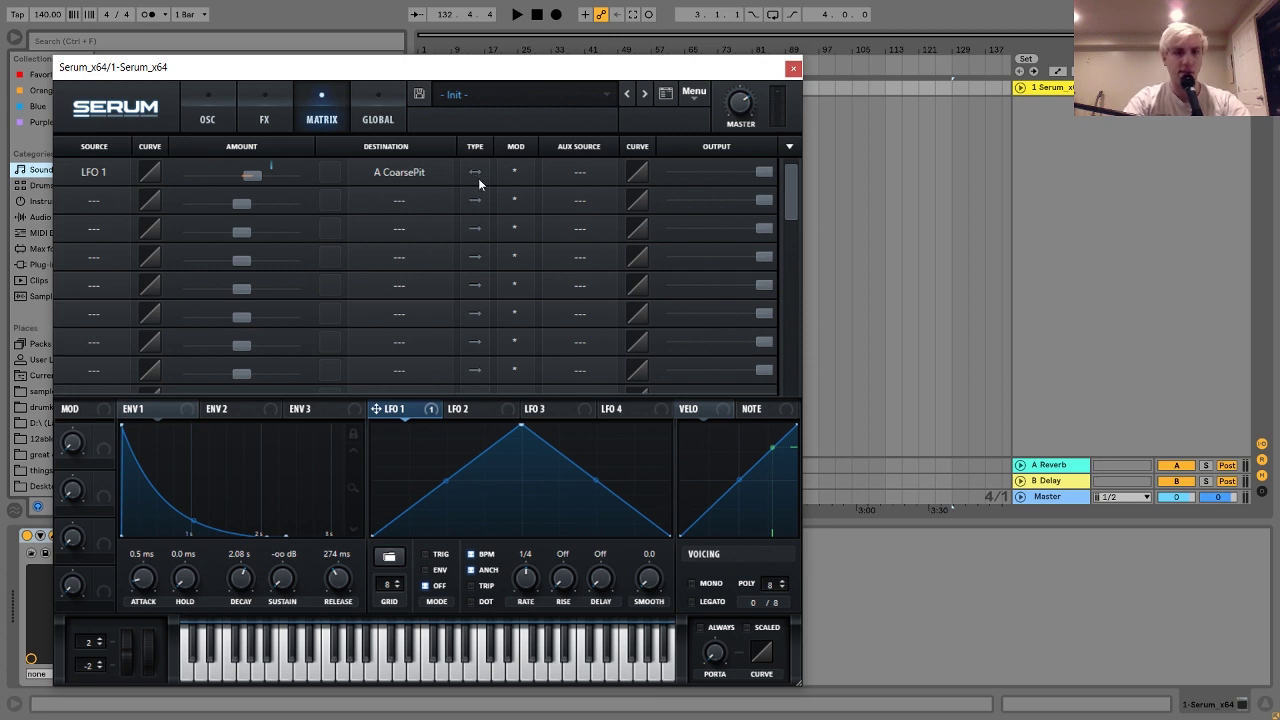
pyautogui.click(470, 173)
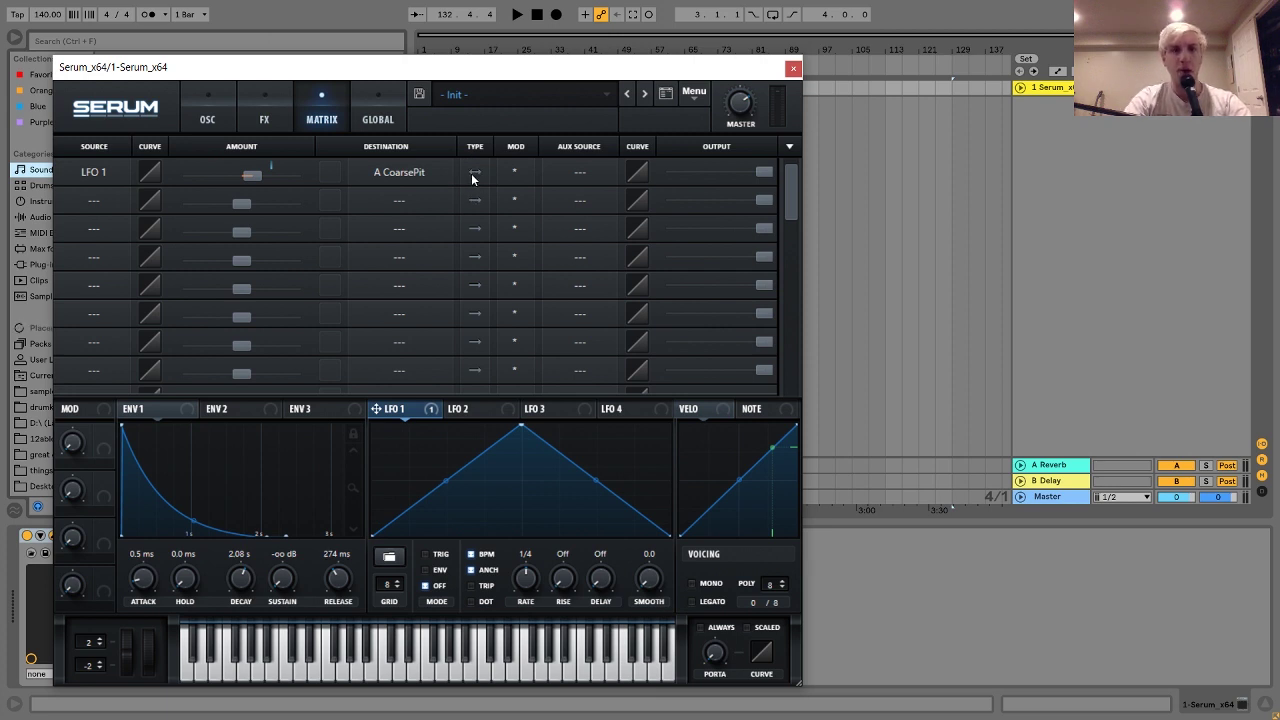
pyautogui.click(214, 119)
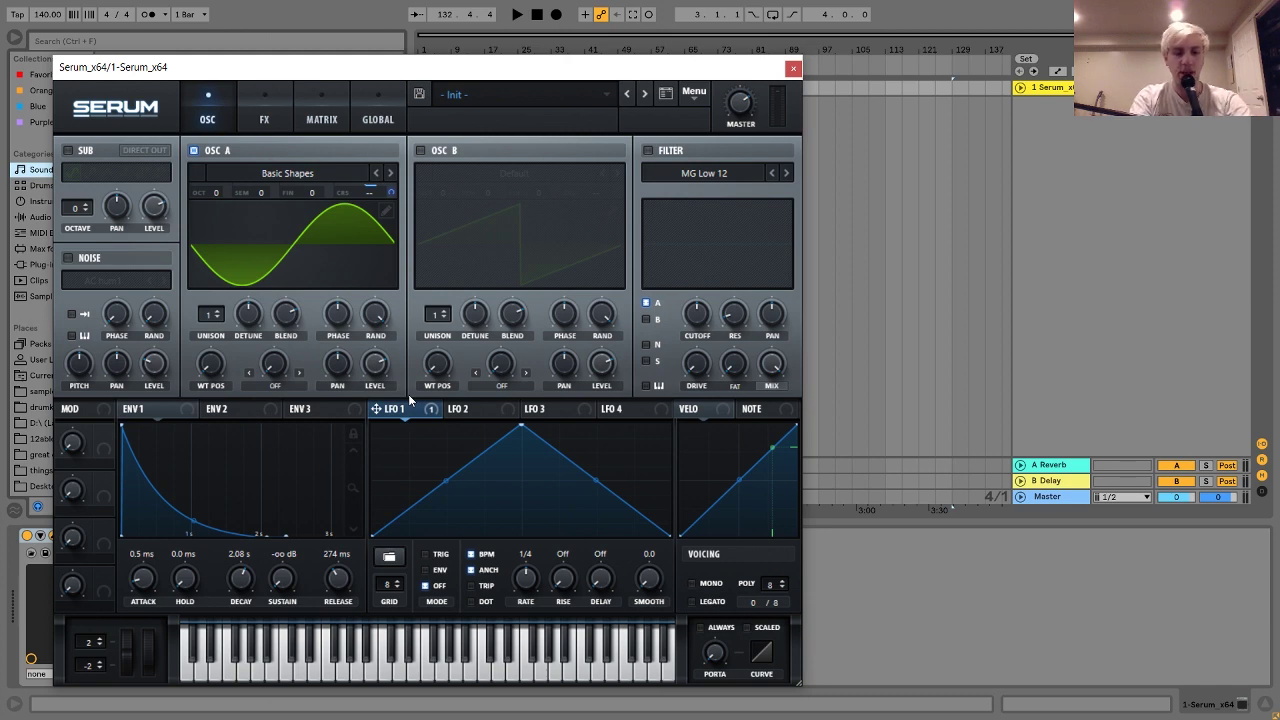
pyautogui.click(322, 115)
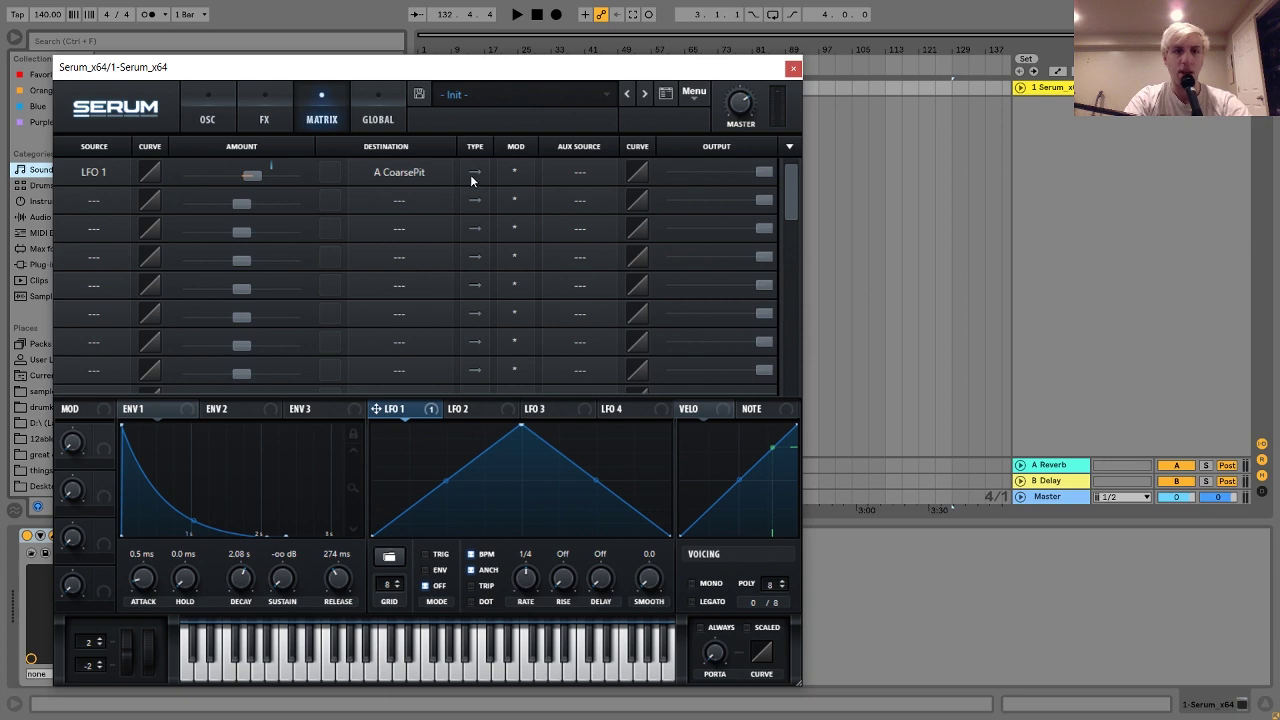
pyautogui.click(205, 112)
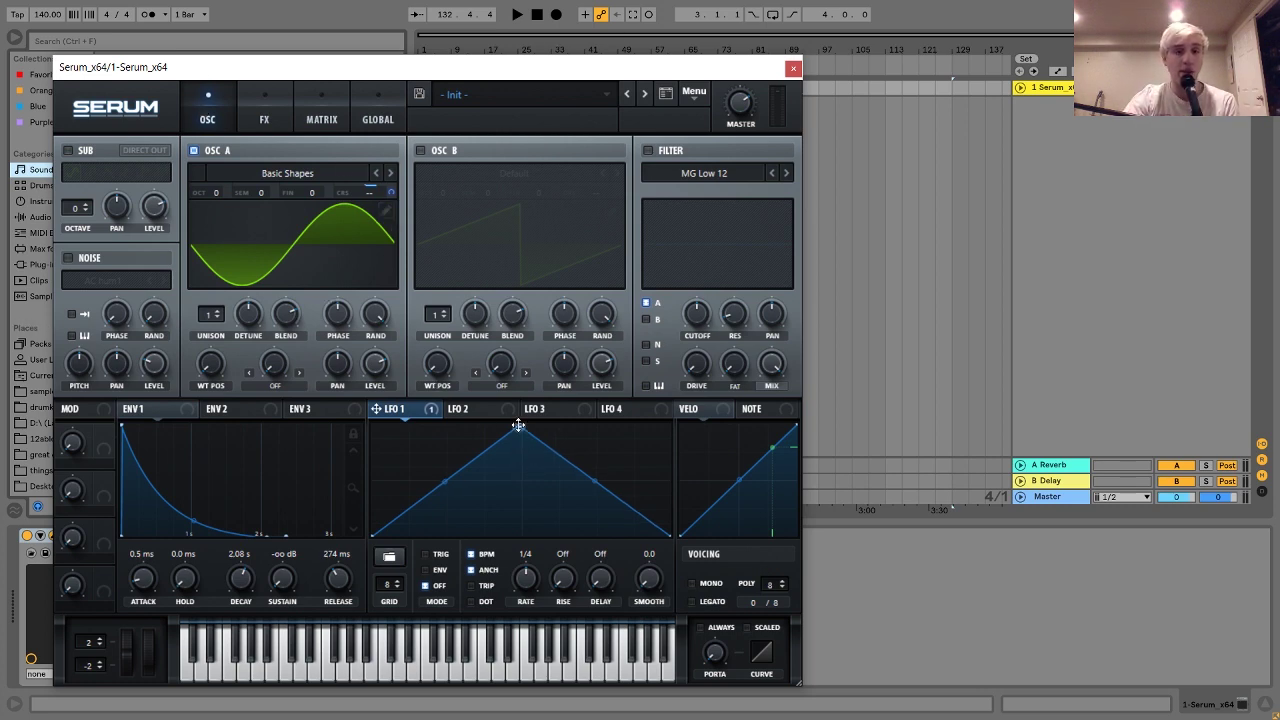
# - Reshape LFO 1 into a short, steep falling ramp, set its mode to ENV and turn off BPM sync
pyautogui.moveTo(521, 430); pyautogui.dragTo(273, 372)
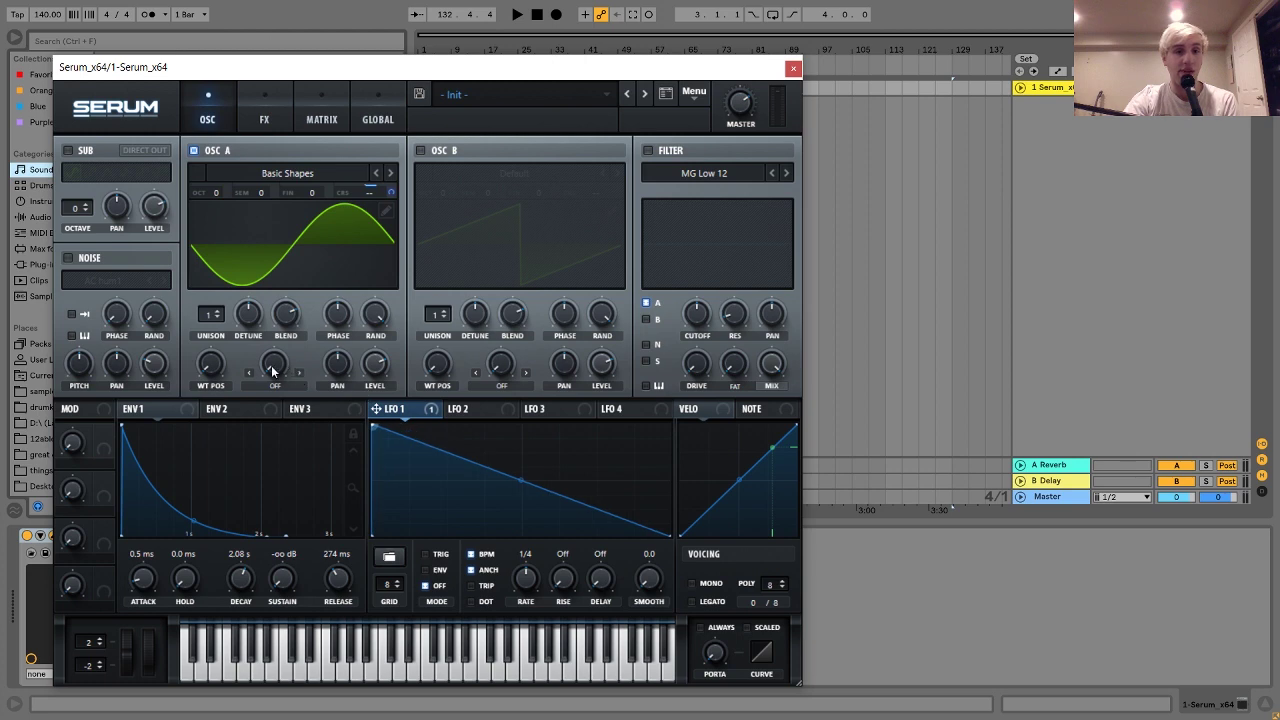
pyautogui.click(434, 571)
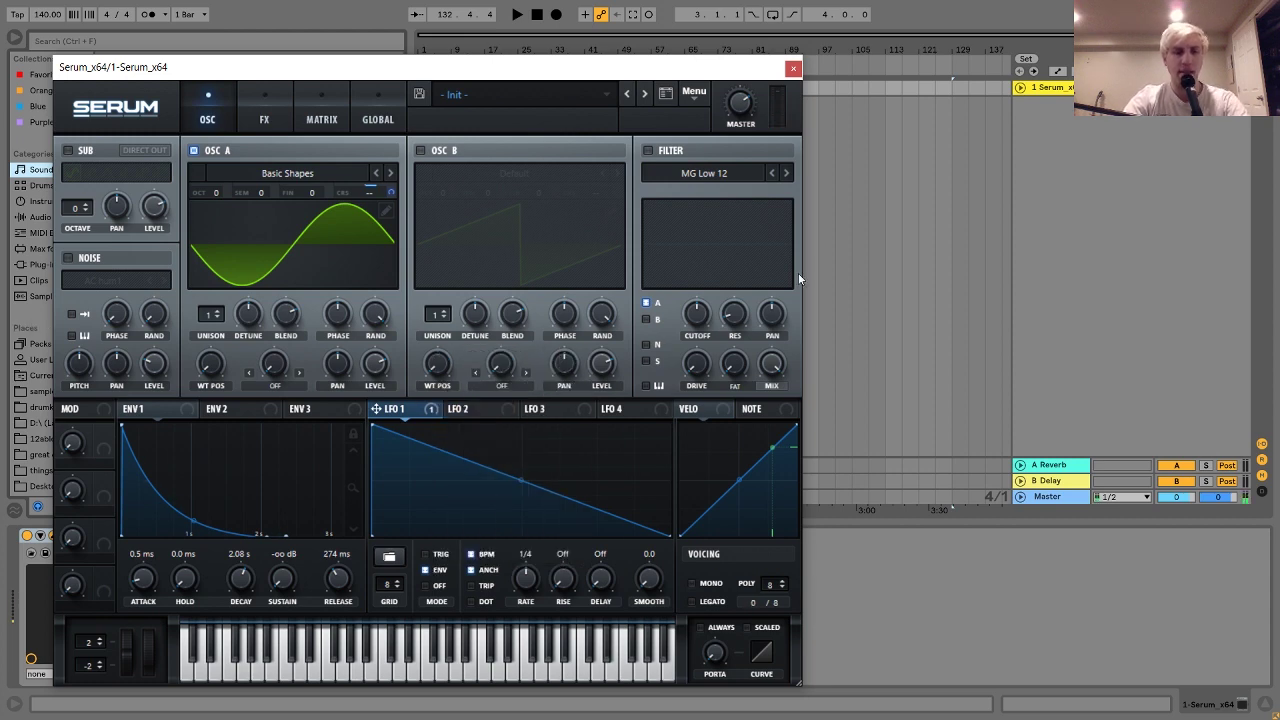
pyautogui.click(435, 557)
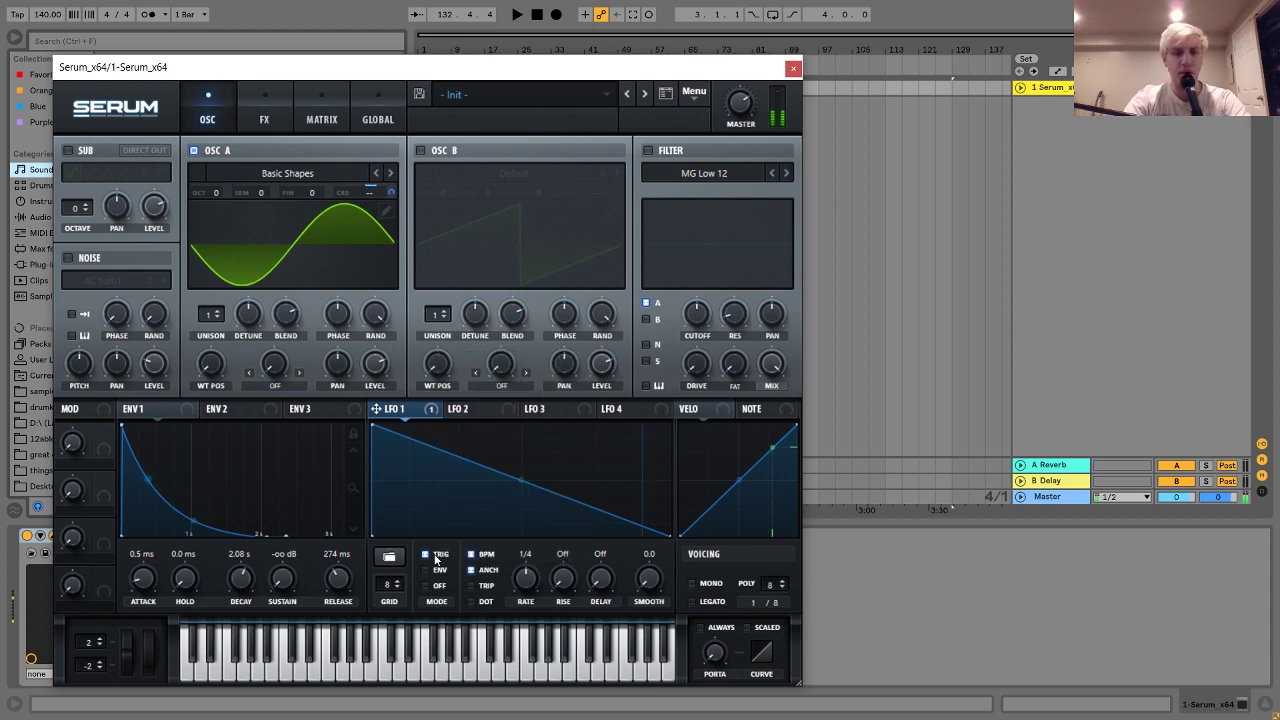
pyautogui.click(440, 588)
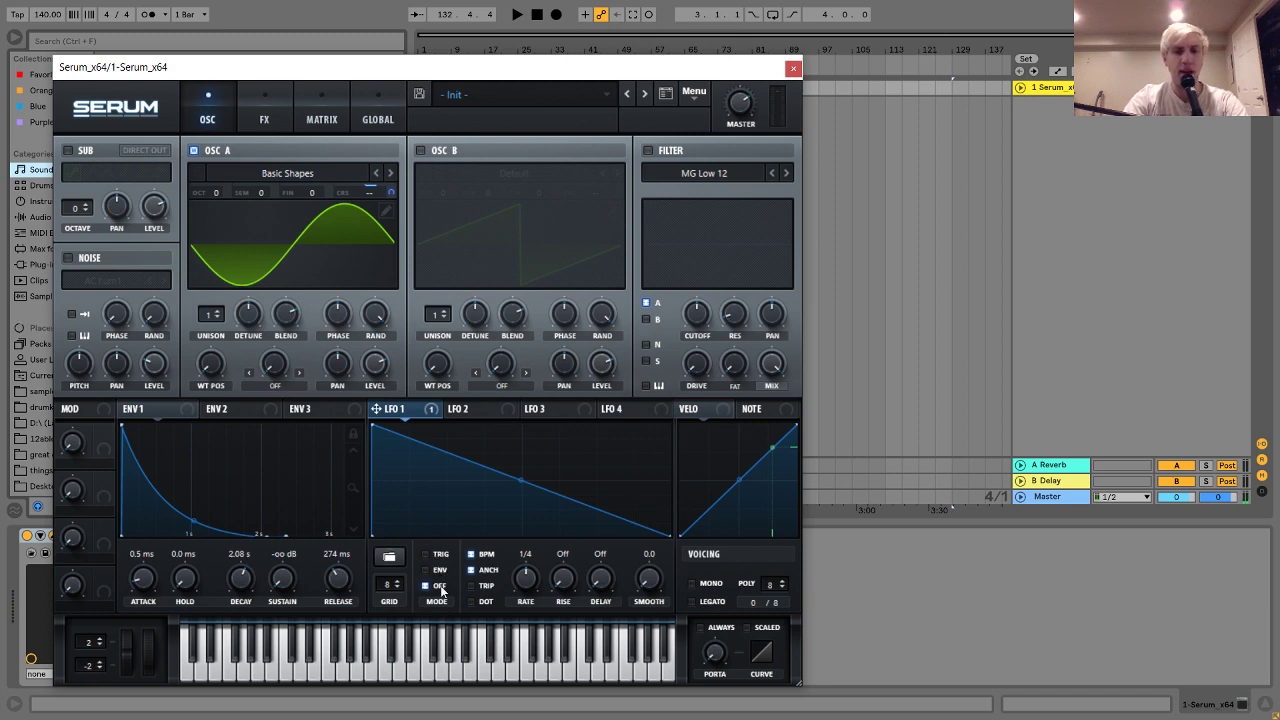
pyautogui.click(430, 570)
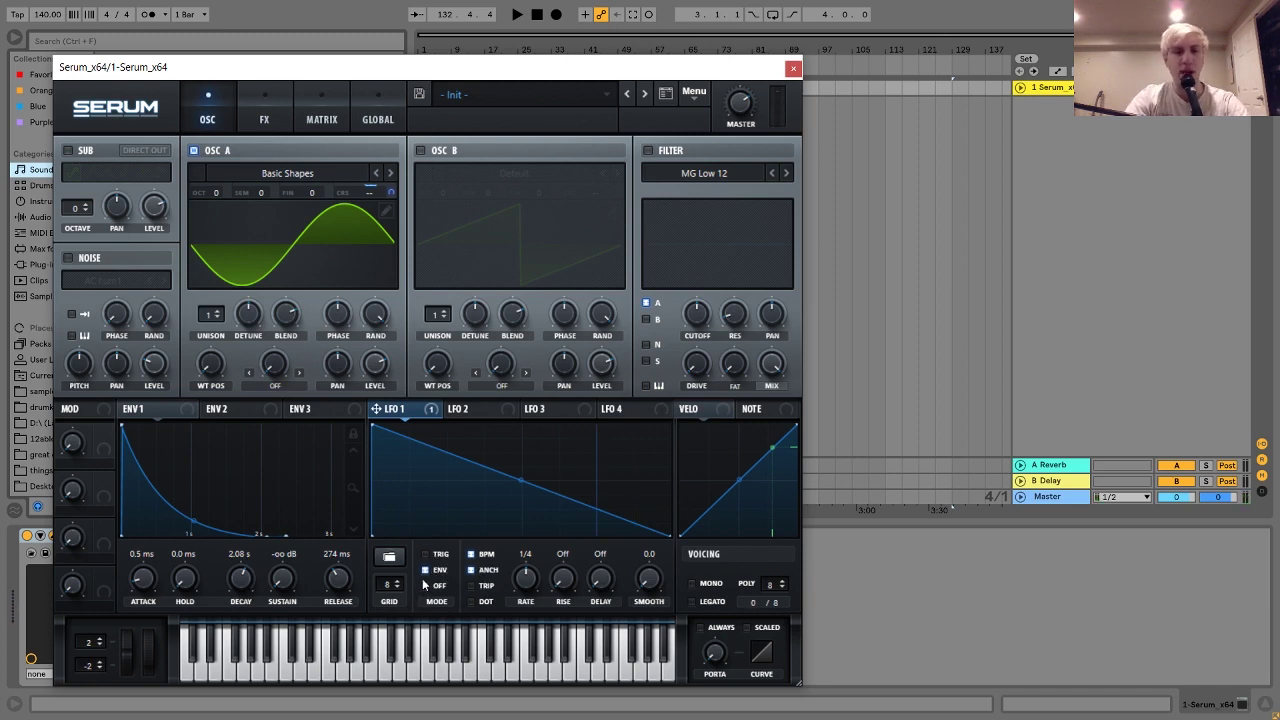
pyautogui.click(487, 554)
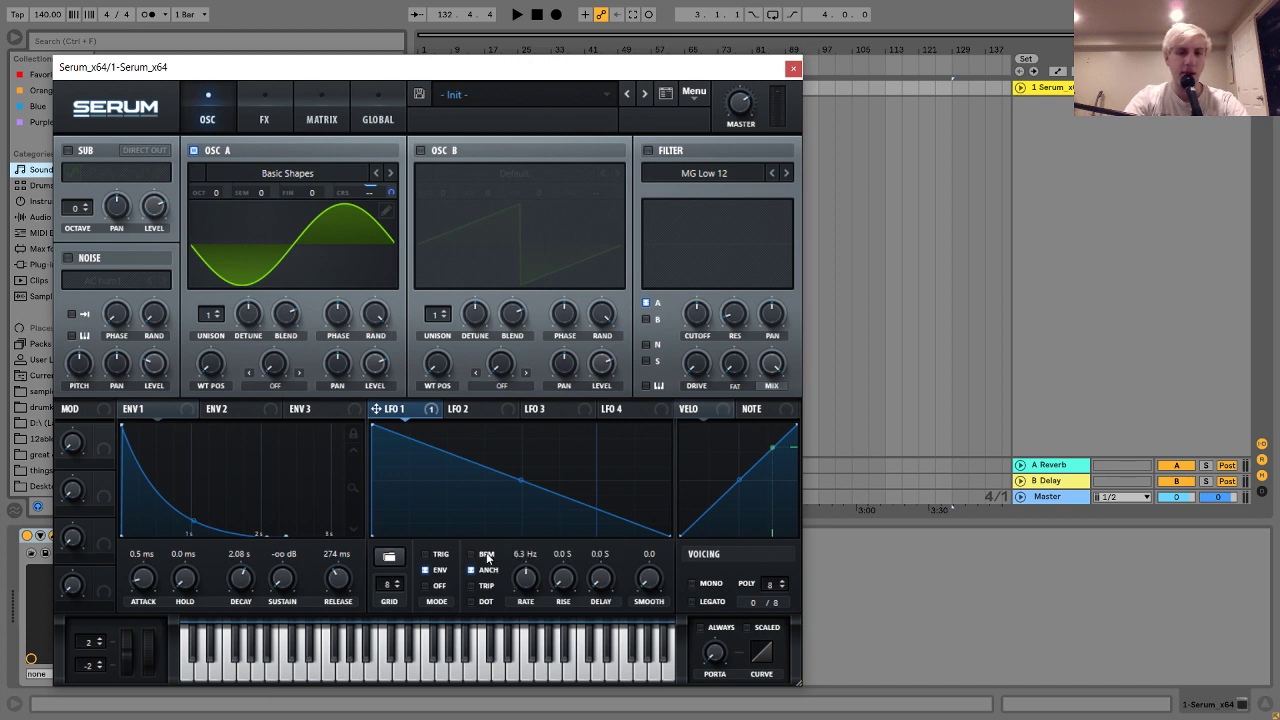
pyautogui.moveTo(486, 466); pyautogui.dragTo(396, 490)
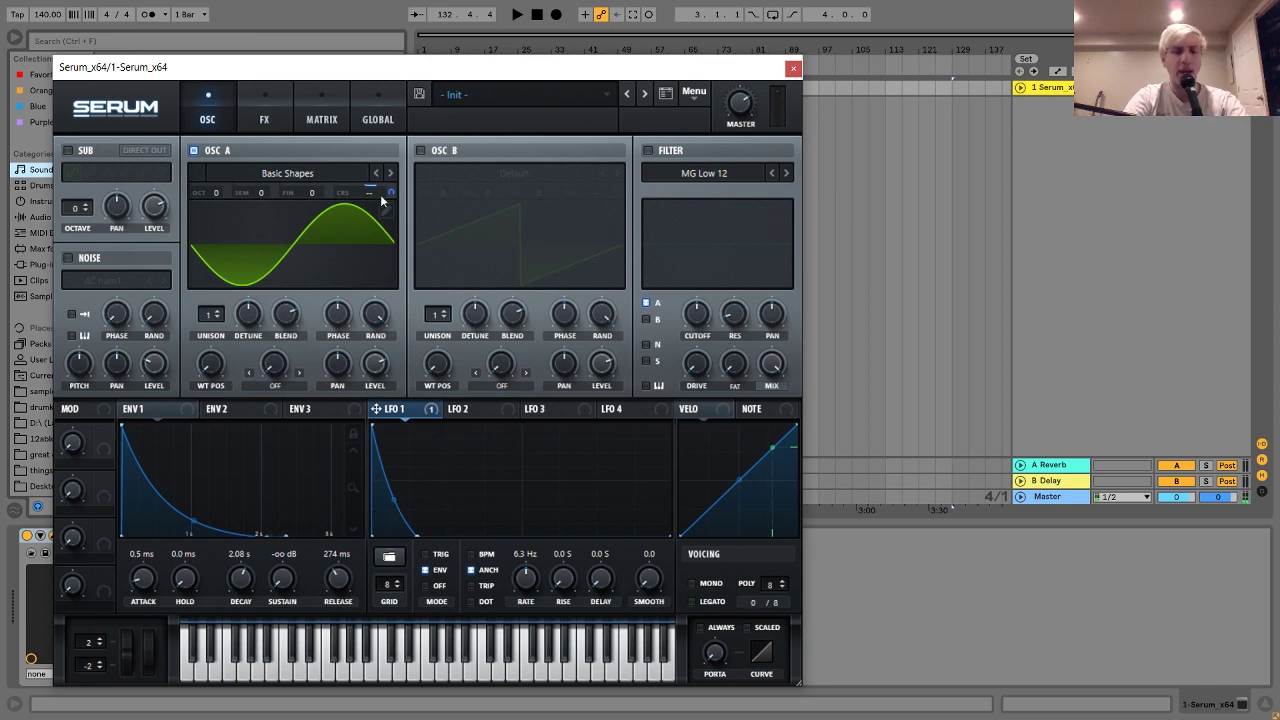
# - Audition the patch by playing low and high C notes while shifting the keyboard octave down
pyautogui.press('z')
pyautogui.press('a')
pyautogui.press('k')
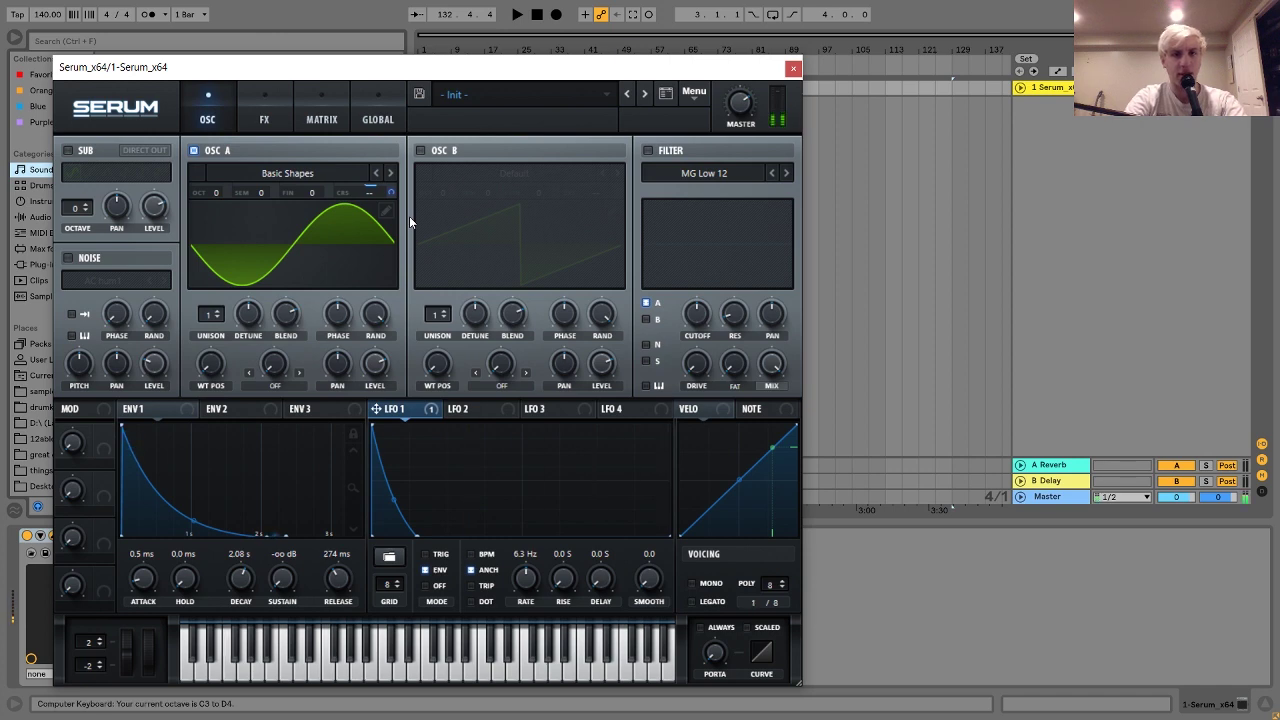
pyautogui.press('k')
pyautogui.press('a')
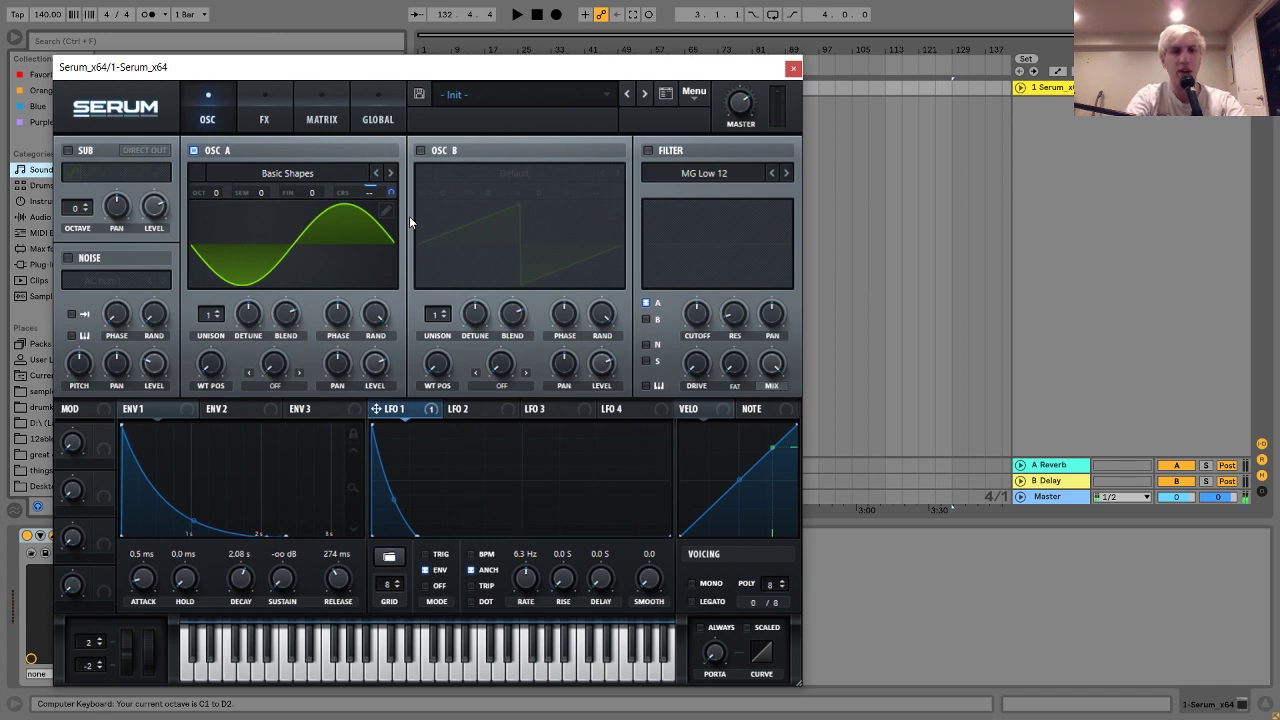
pyautogui.press('z')
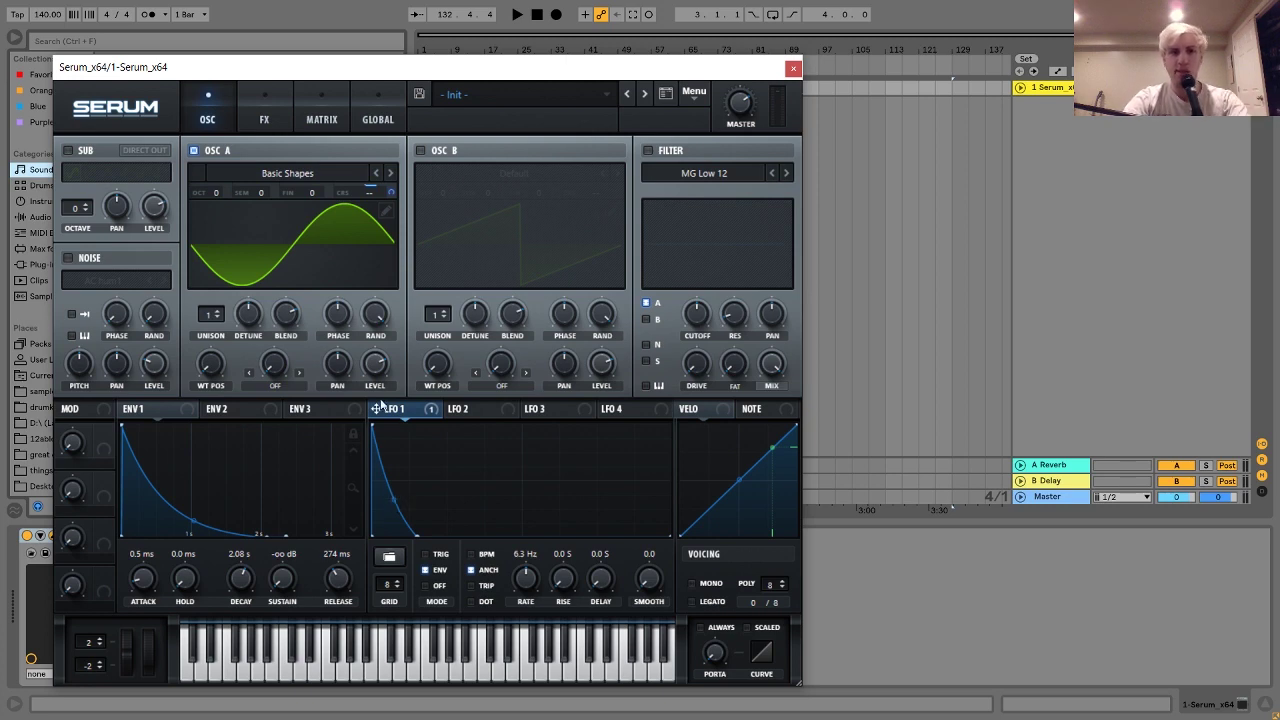
# - Enable the Tube distortion effect, compare the sound with it bypassed, and raise its drive to the maximum
pyautogui.click(265, 124)
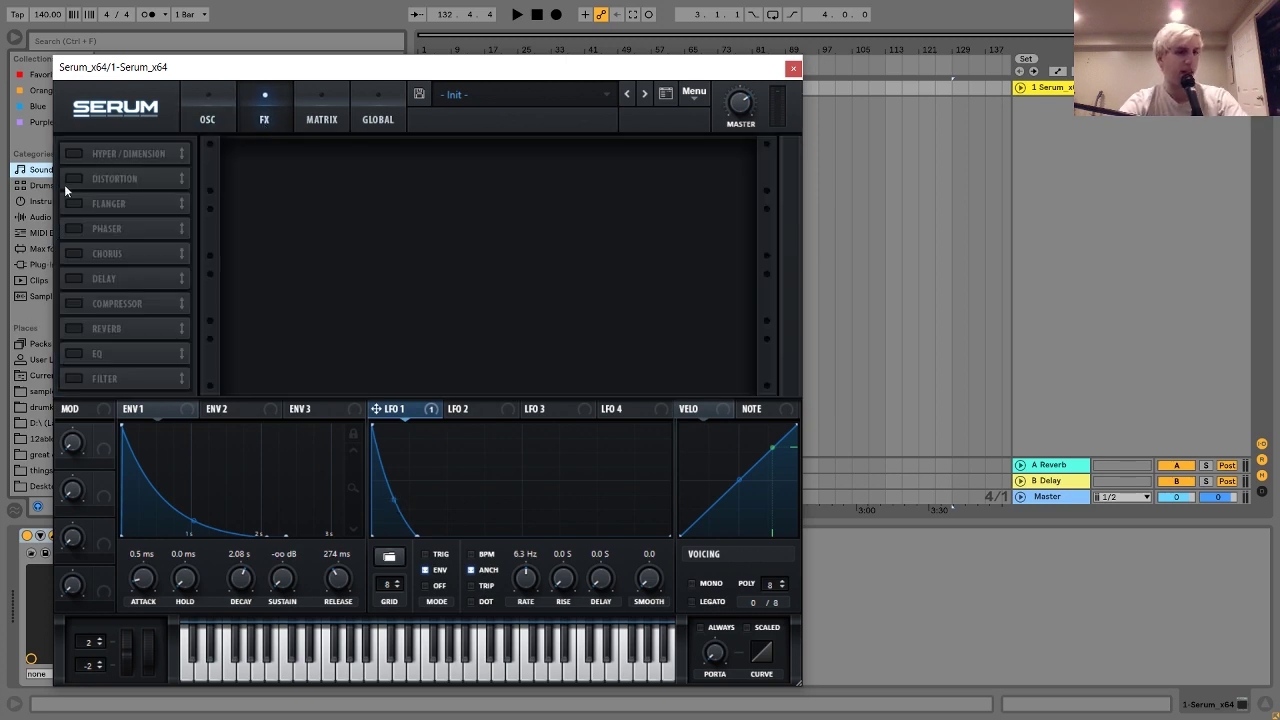
pyautogui.click(66, 181)
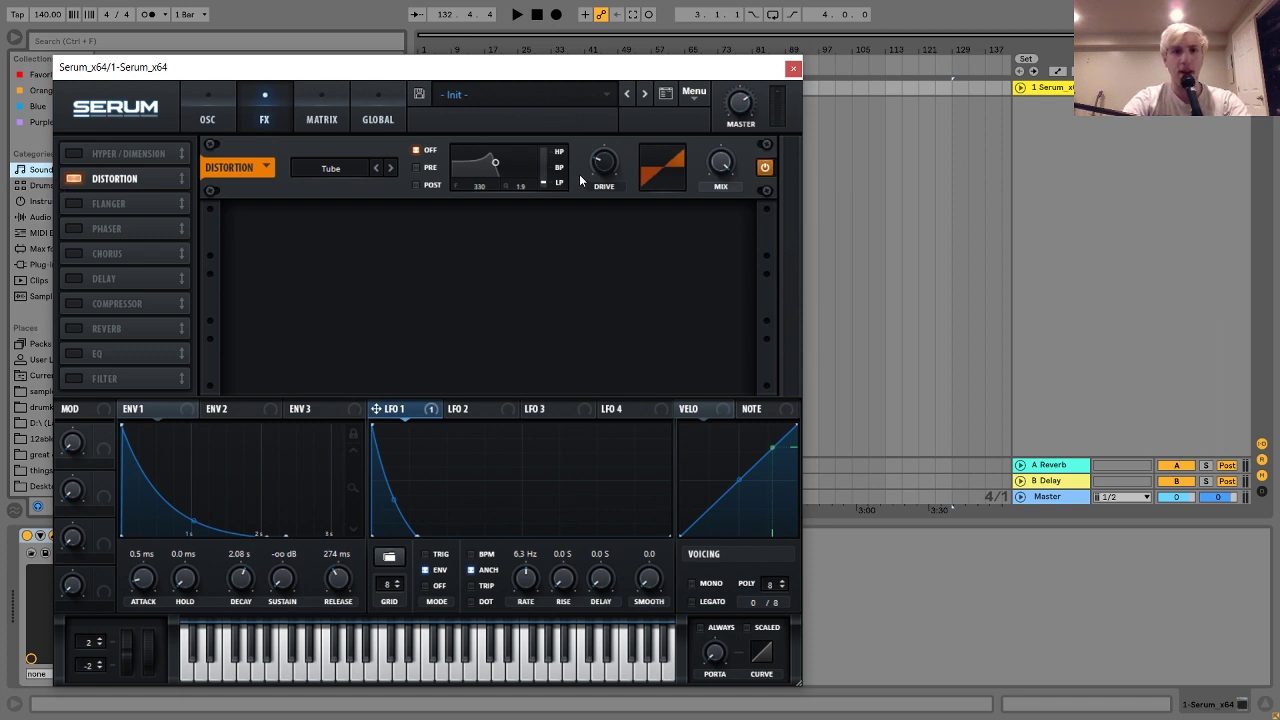
pyautogui.moveTo(604, 170); pyautogui.dragTo(620, 118)
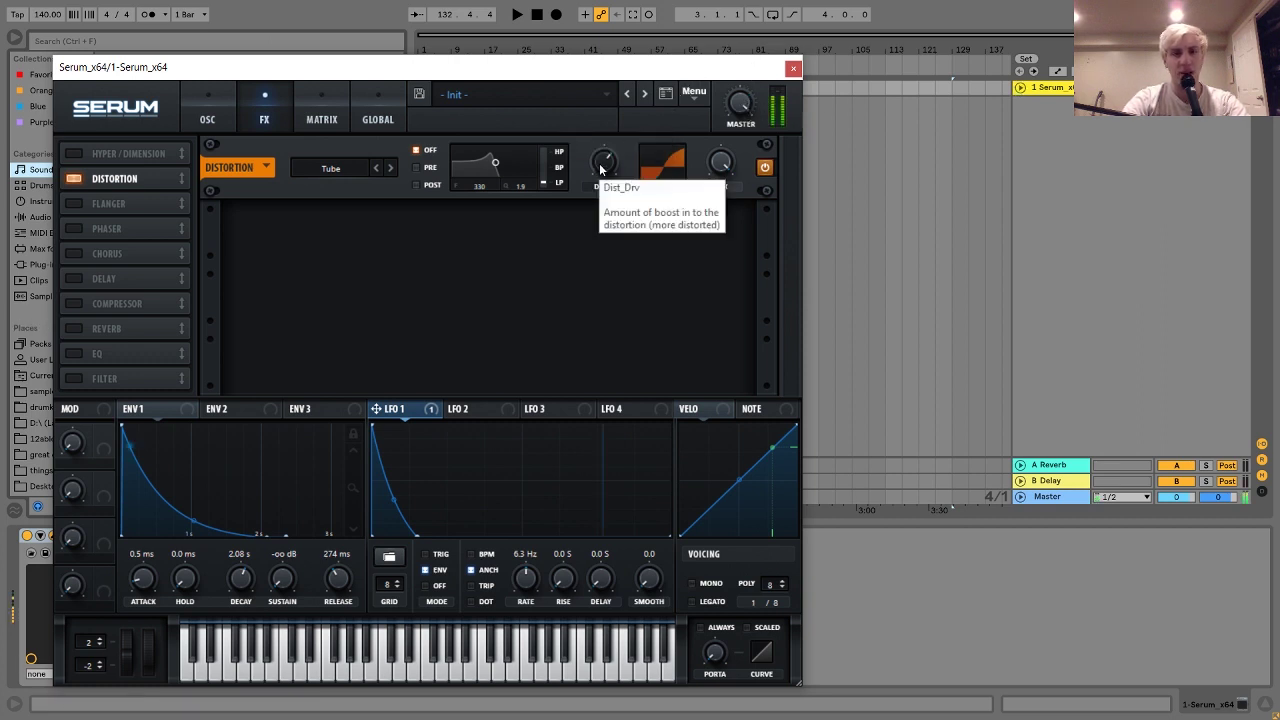
pyautogui.moveTo(608, 172); pyautogui.dragTo(607, 166)
pyautogui.click(74, 181)
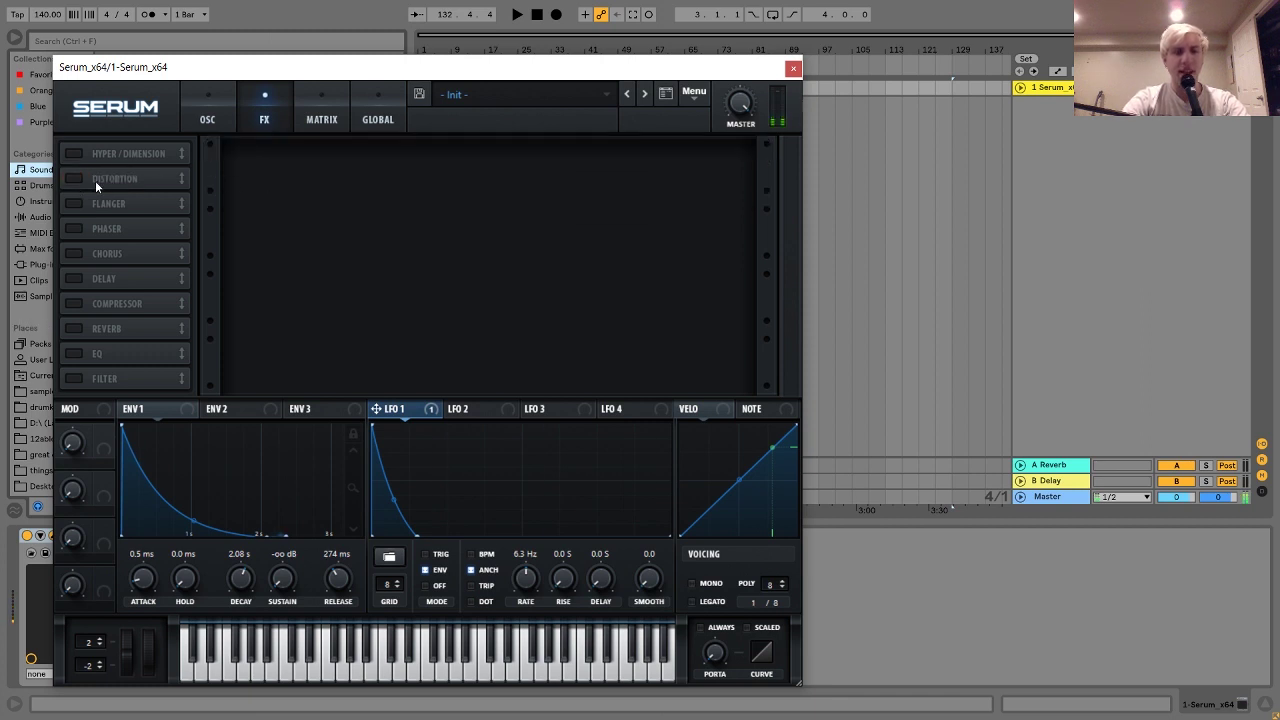
pyautogui.click(75, 180)
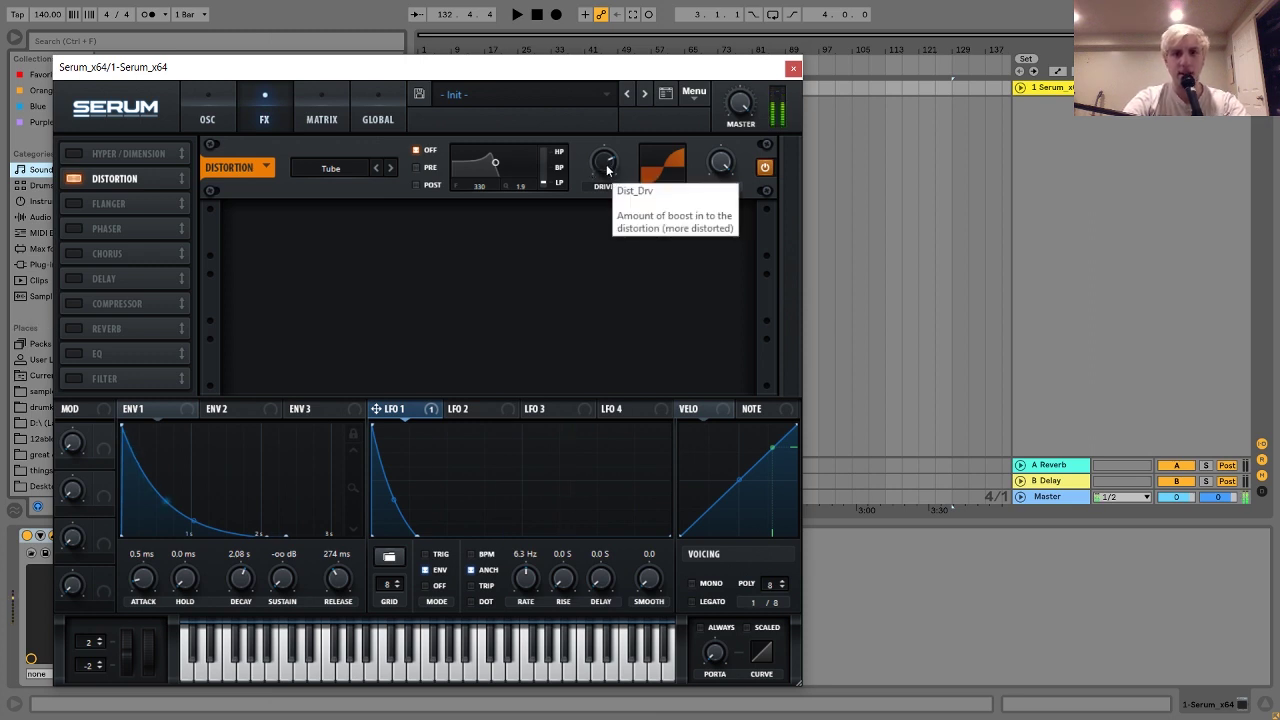
pyautogui.moveTo(606, 174); pyautogui.dragTo(609, 135)
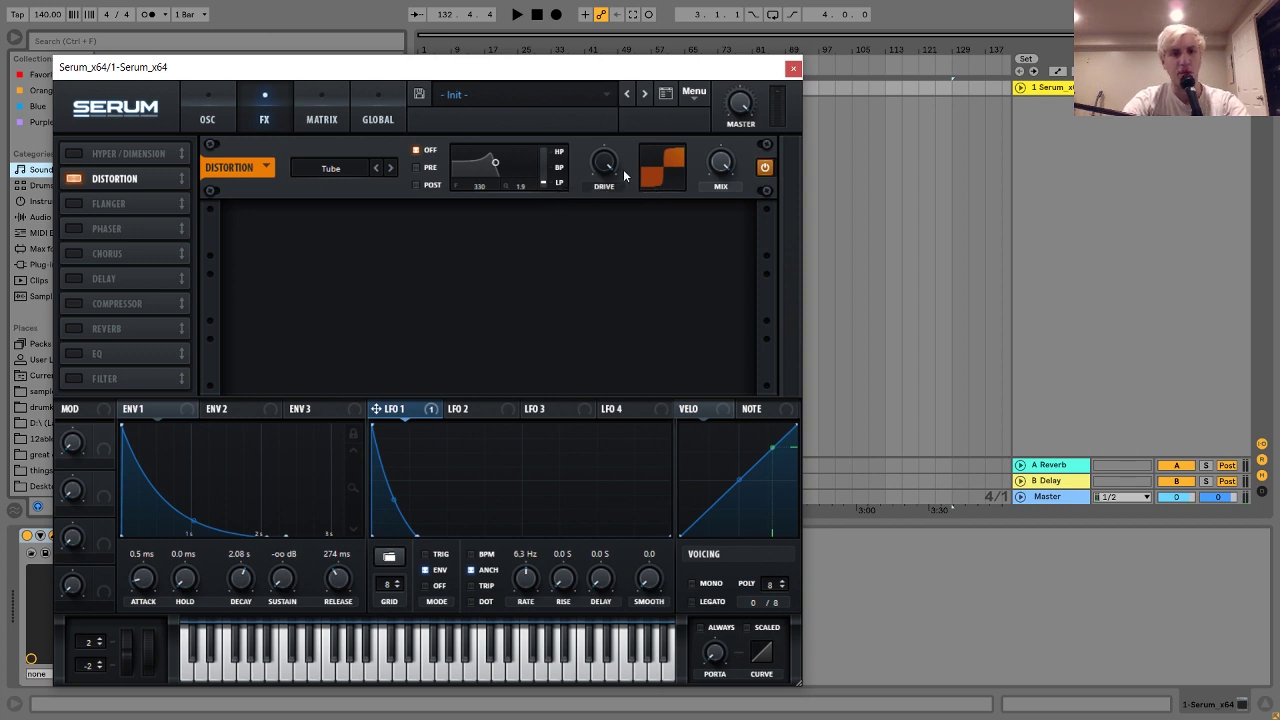
# - Review LFO 1's amount on oscillator A's coarse pitch and set the distortion drive to about 90%
pyautogui.click(198, 111)
pyautogui.moveTo(401, 187)
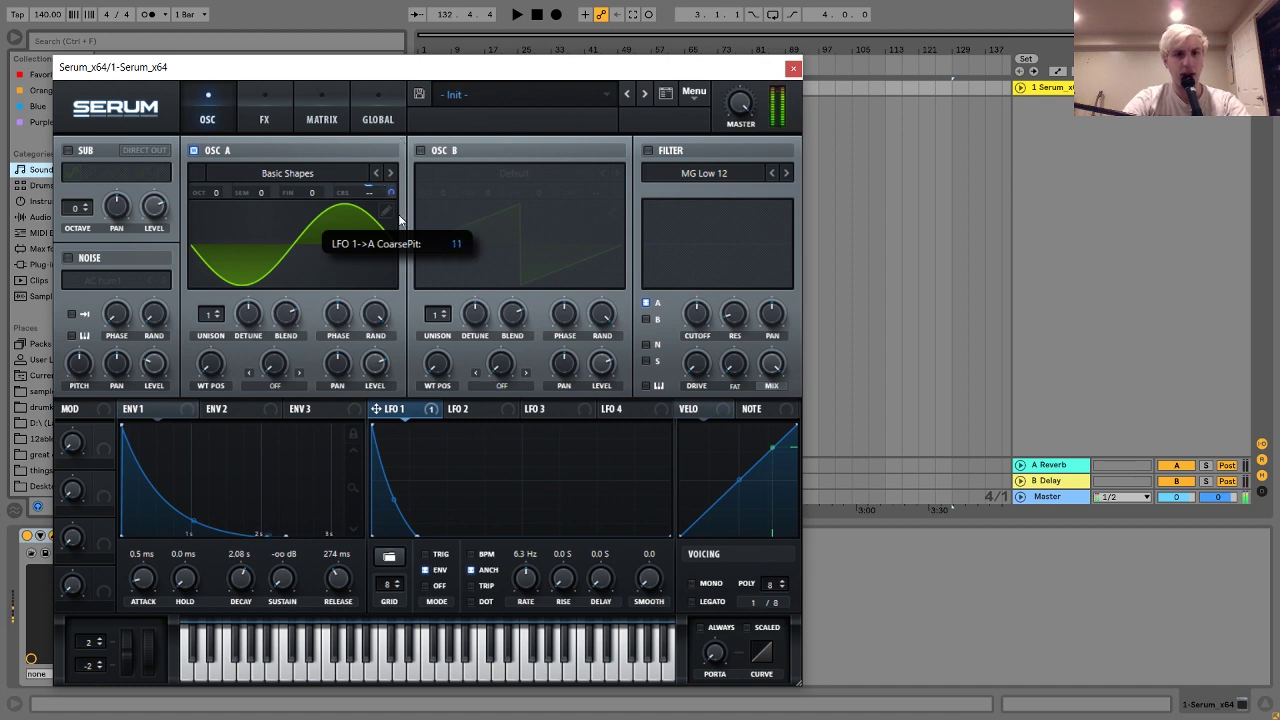
pyautogui.click(265, 118)
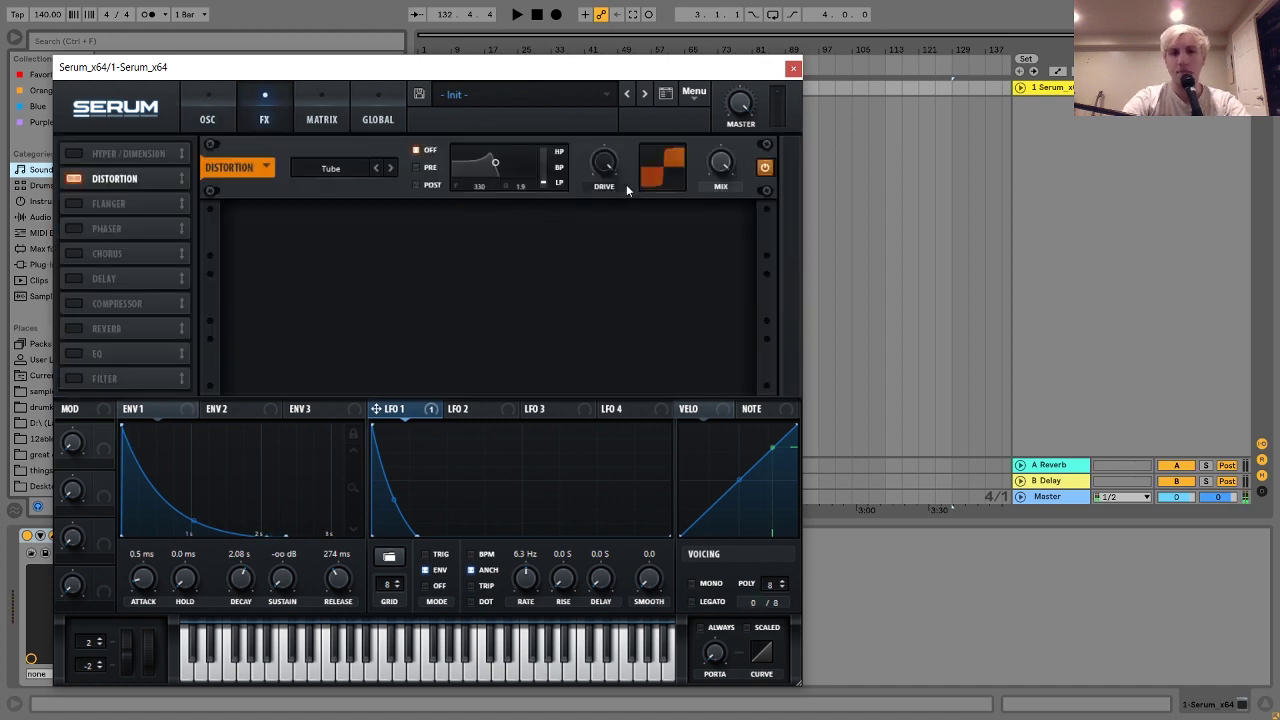
pyautogui.moveTo(601, 166); pyautogui.dragTo(613, 230)
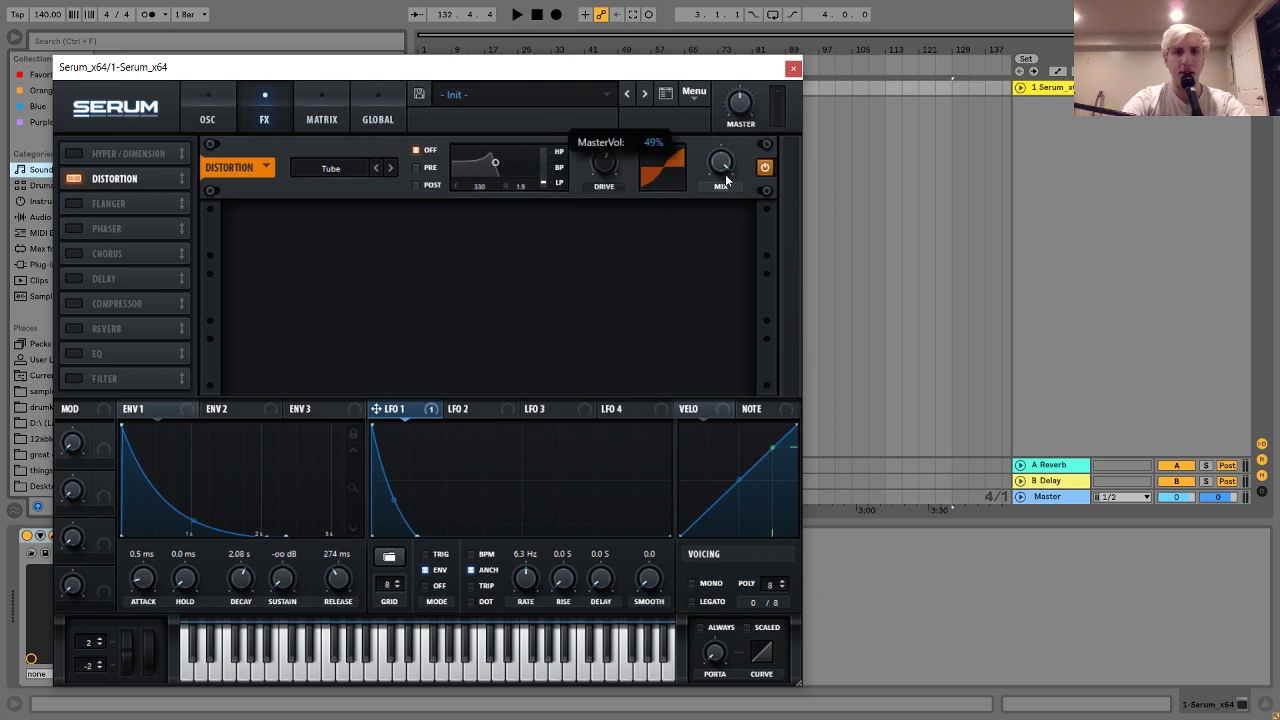
pyautogui.moveTo(606, 172); pyautogui.dragTo(604, 143)
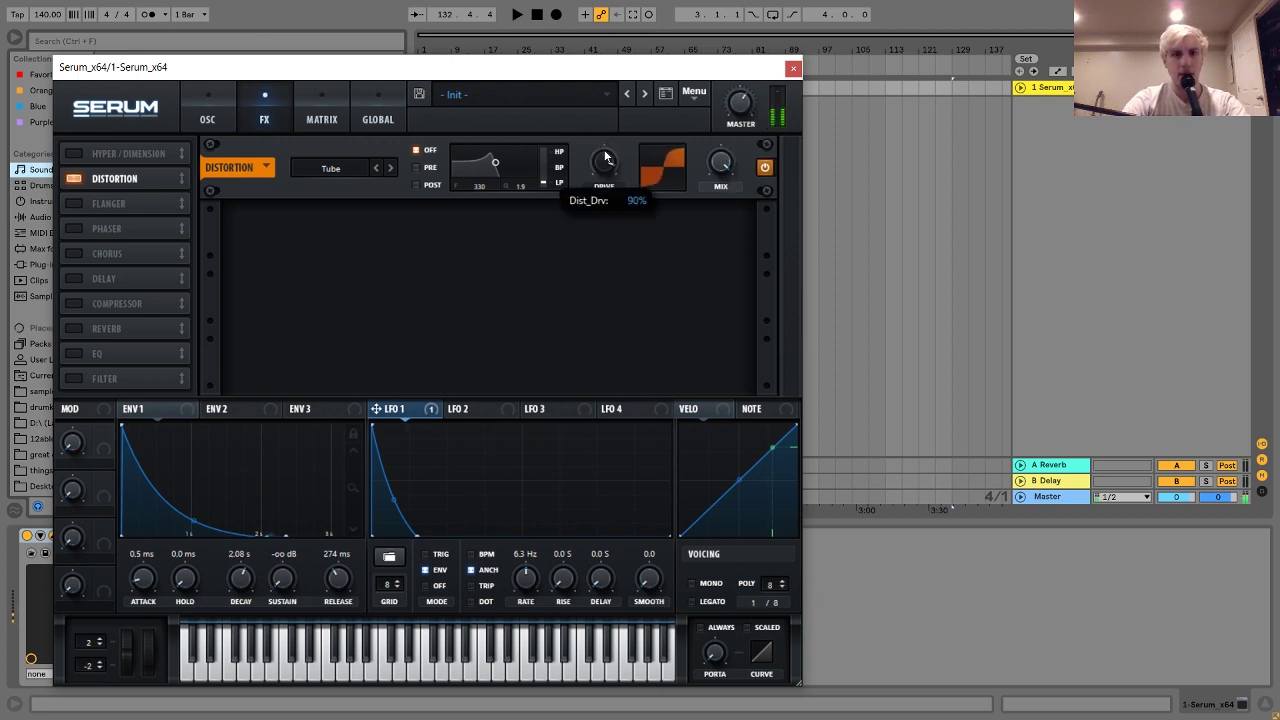
# - Fine-tune the LFO 1 modulation amount on oscillator A's coarse pitch and return to the effects rack
pyautogui.click(207, 117)
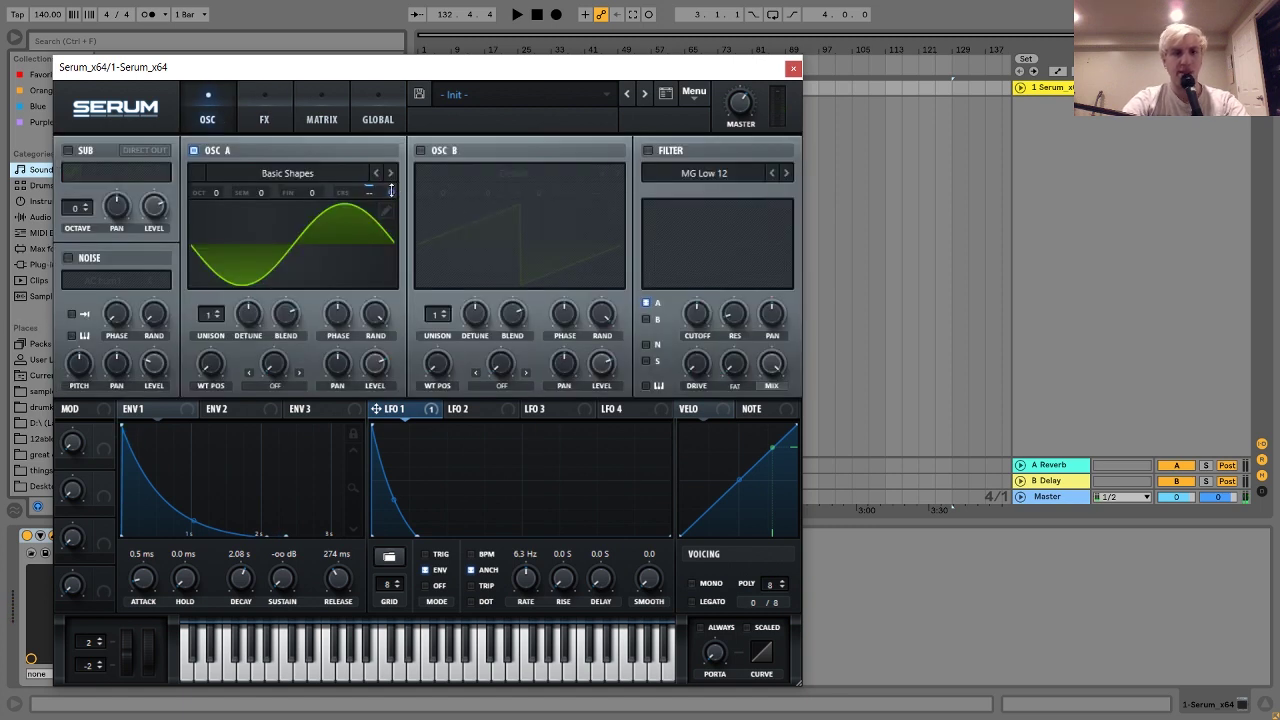
pyautogui.moveTo(392, 191)
pyautogui.mouseDown()
pyautogui.moveTo(397, 168)
pyautogui.moveTo(403, 198)
pyautogui.mouseUp()
pyautogui.click(256, 99)
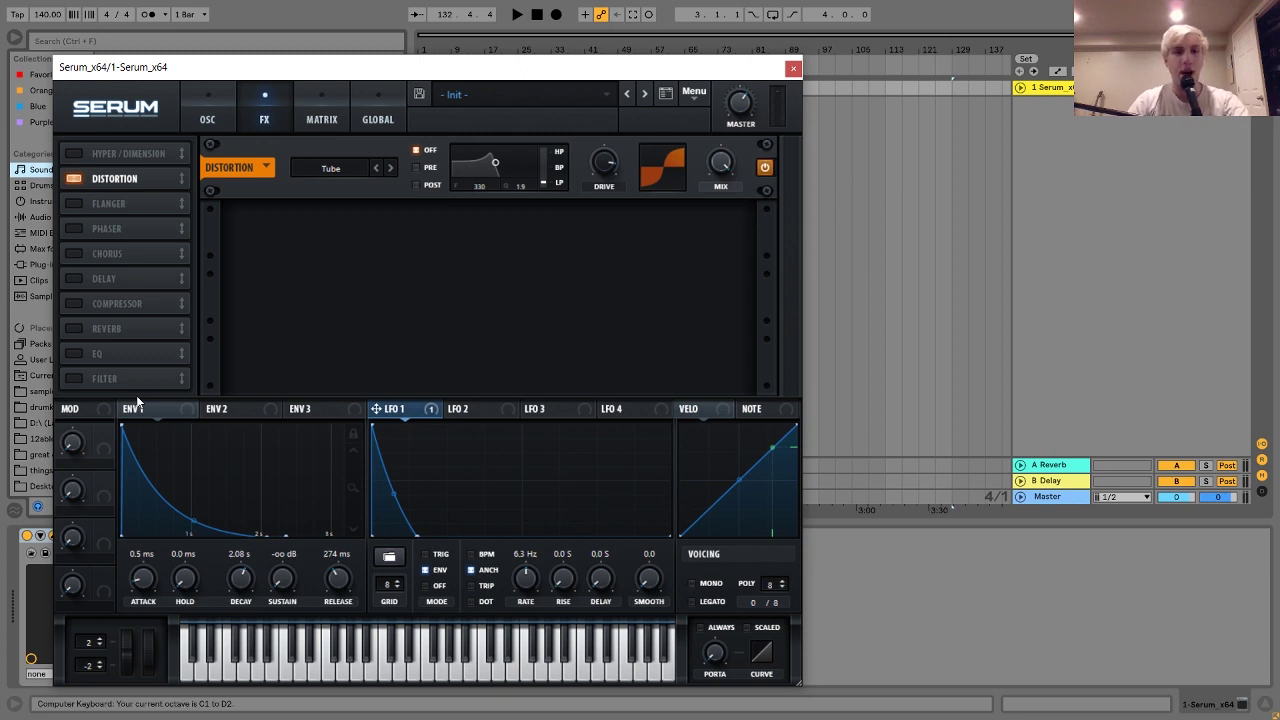
# - Audition the distorted patch with notes in octave ranges from C3 down to C-1, returning the computer keyboard to C1
pyautogui.press('a')
pyautogui.press('k')
pyautogui.press('z')
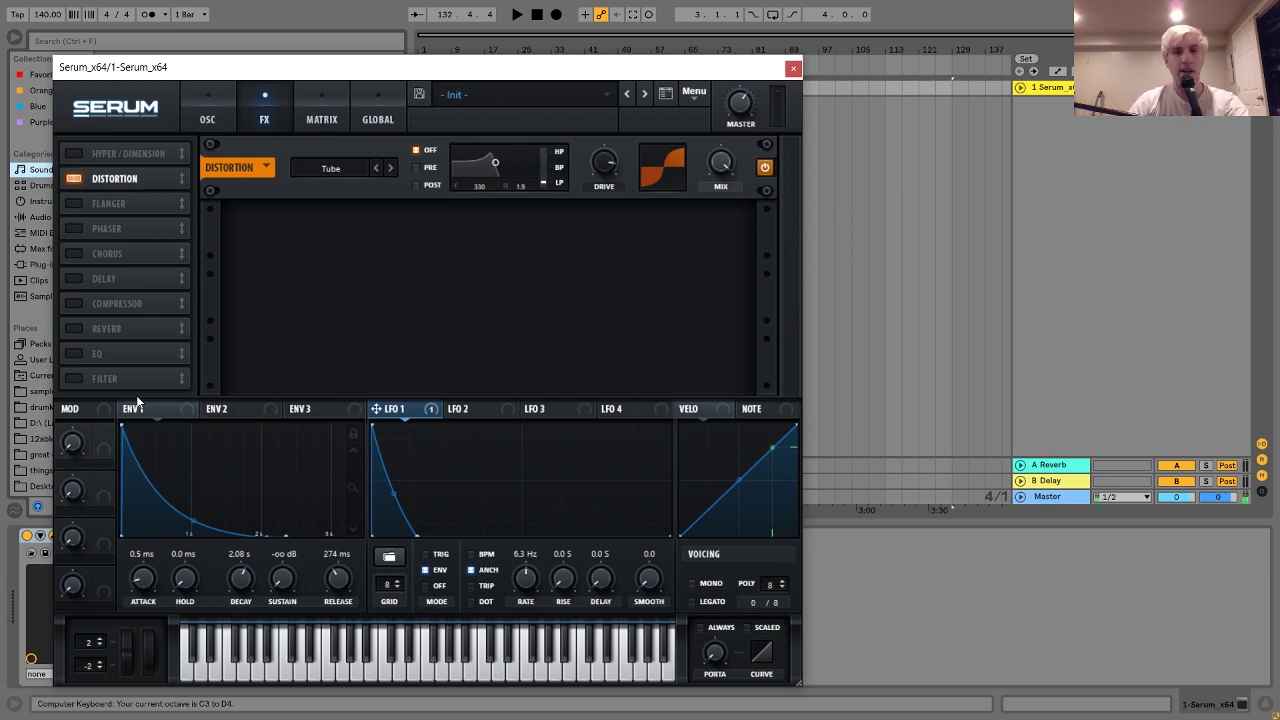
pyautogui.press('z')
pyautogui.press('z')
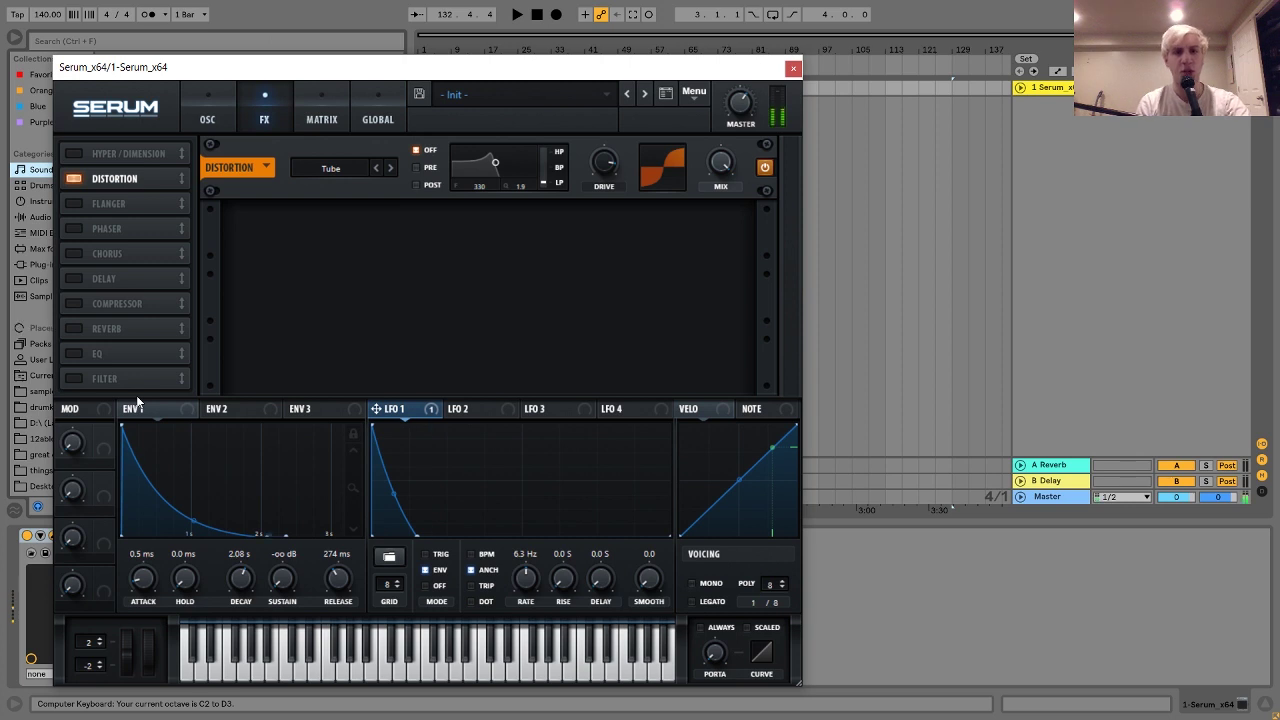
pyautogui.press('a')
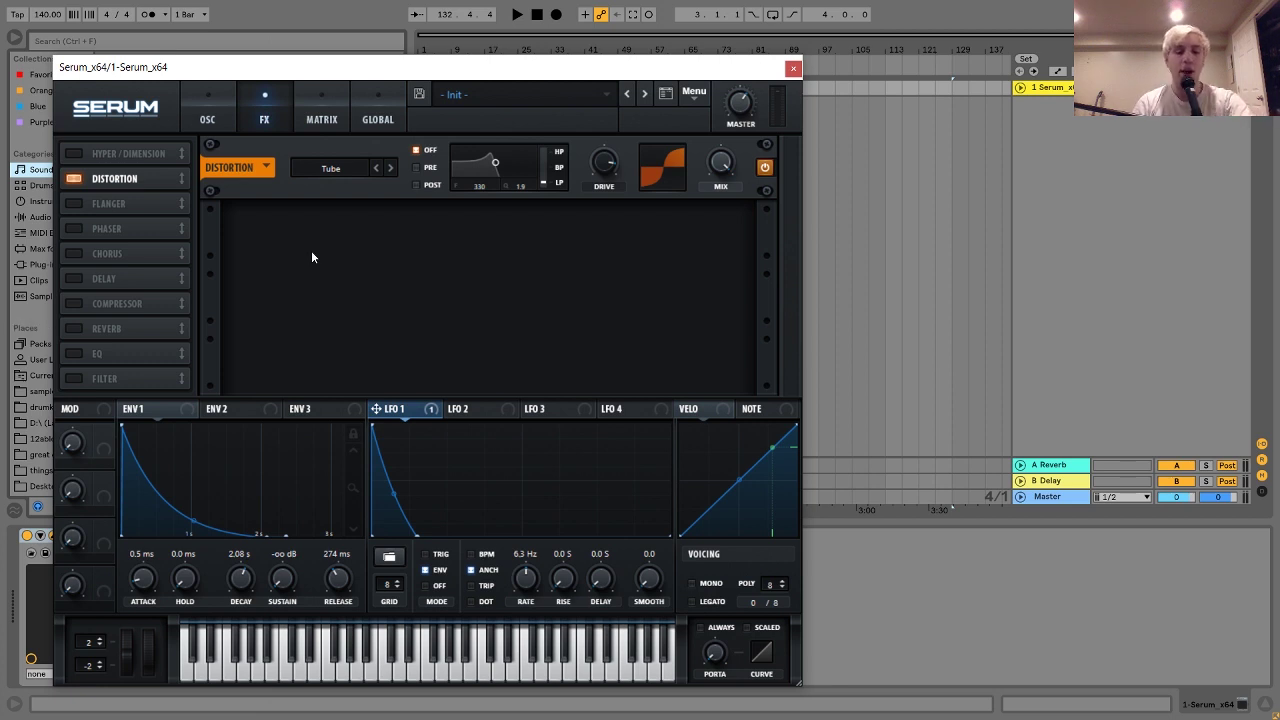
pyautogui.press('z')
pyautogui.press('a')
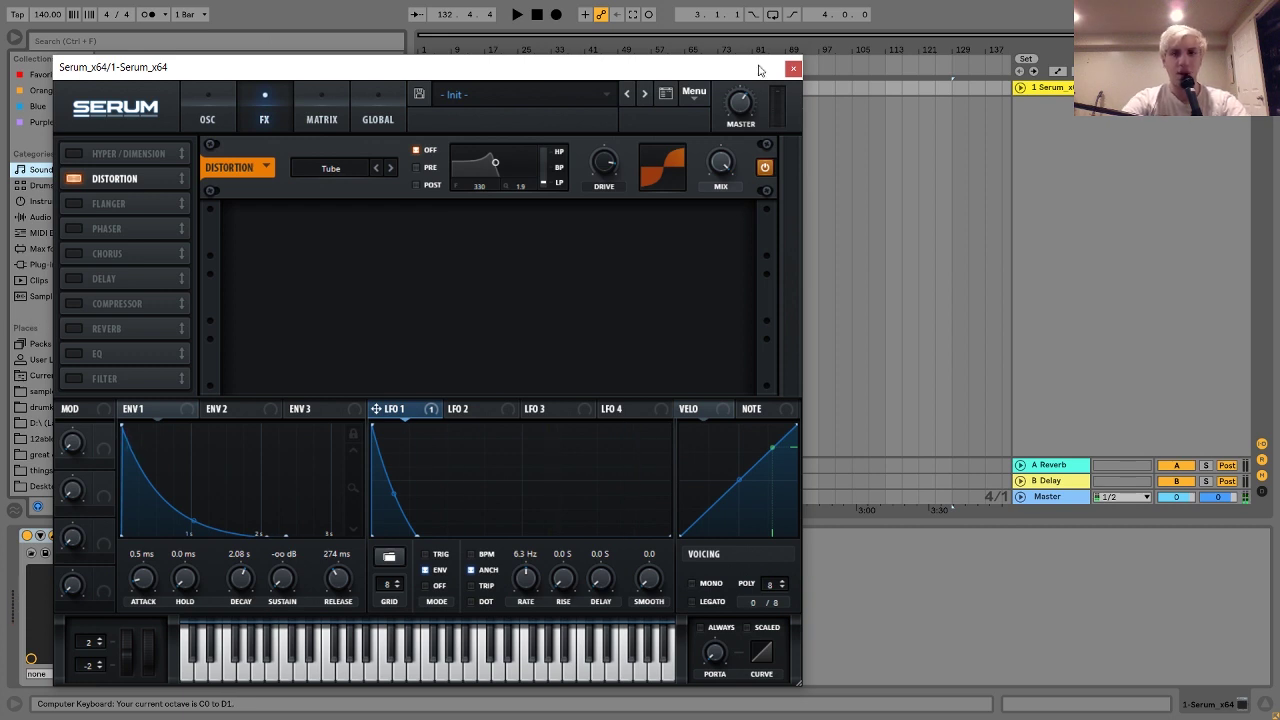
pyautogui.press('z')
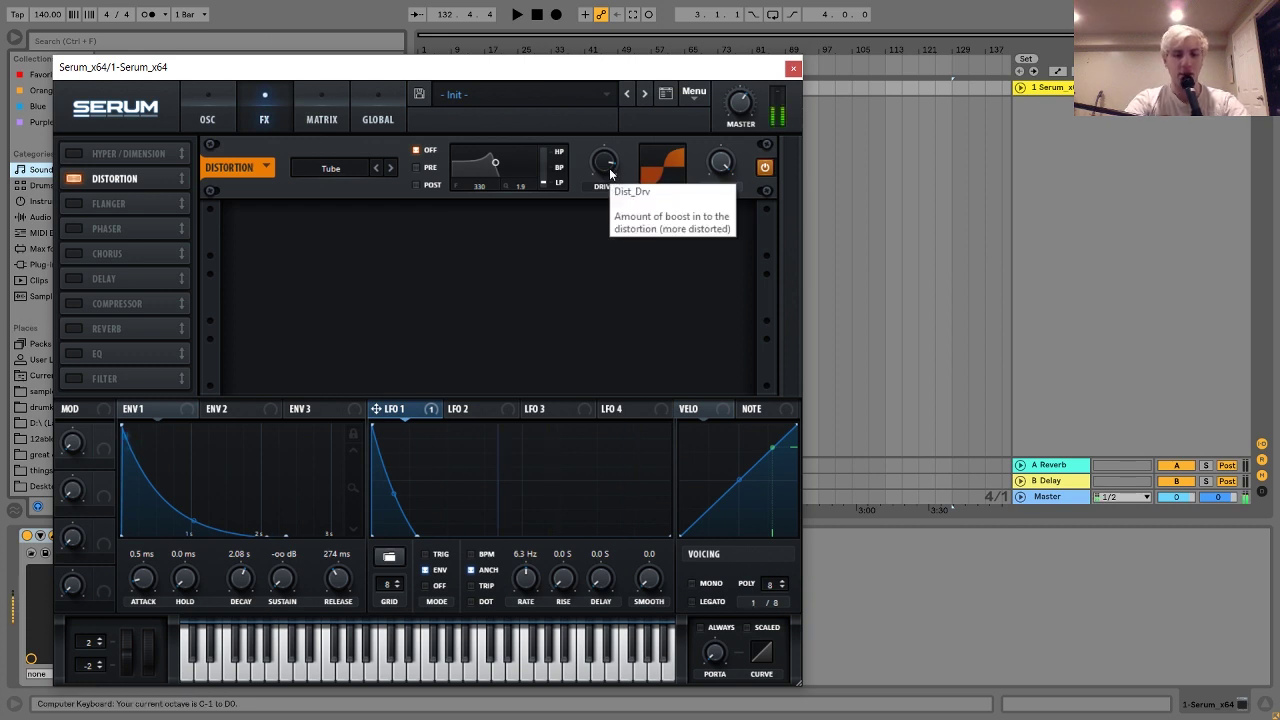
pyautogui.press('x')
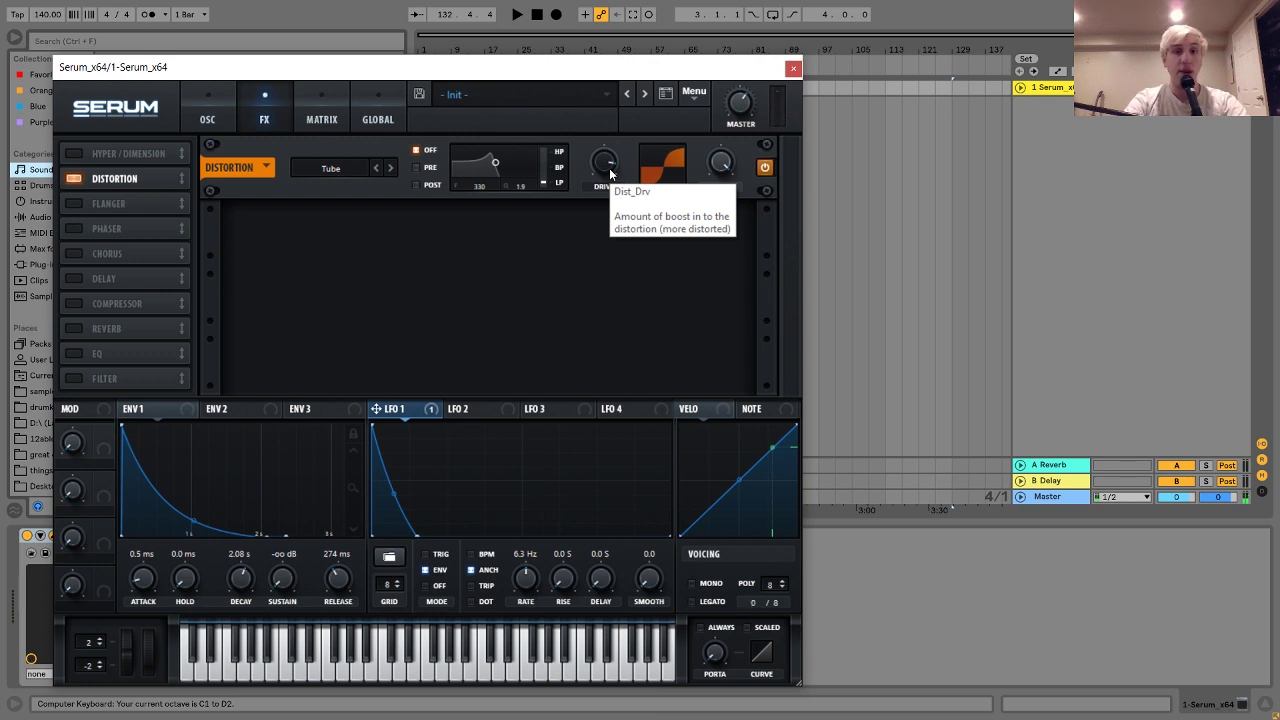
pyautogui.press('f')
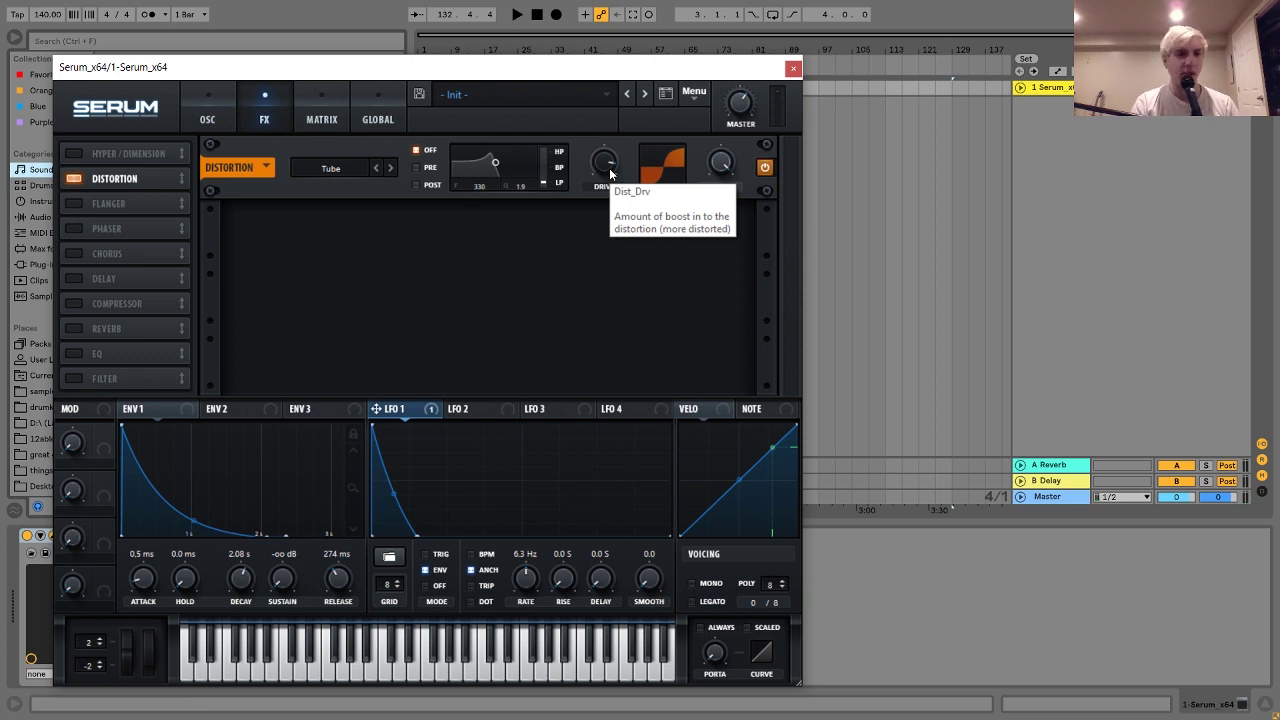
# - Enable the EQ effect after the distortion and raise the gain of its low band
pyautogui.click(74, 356)
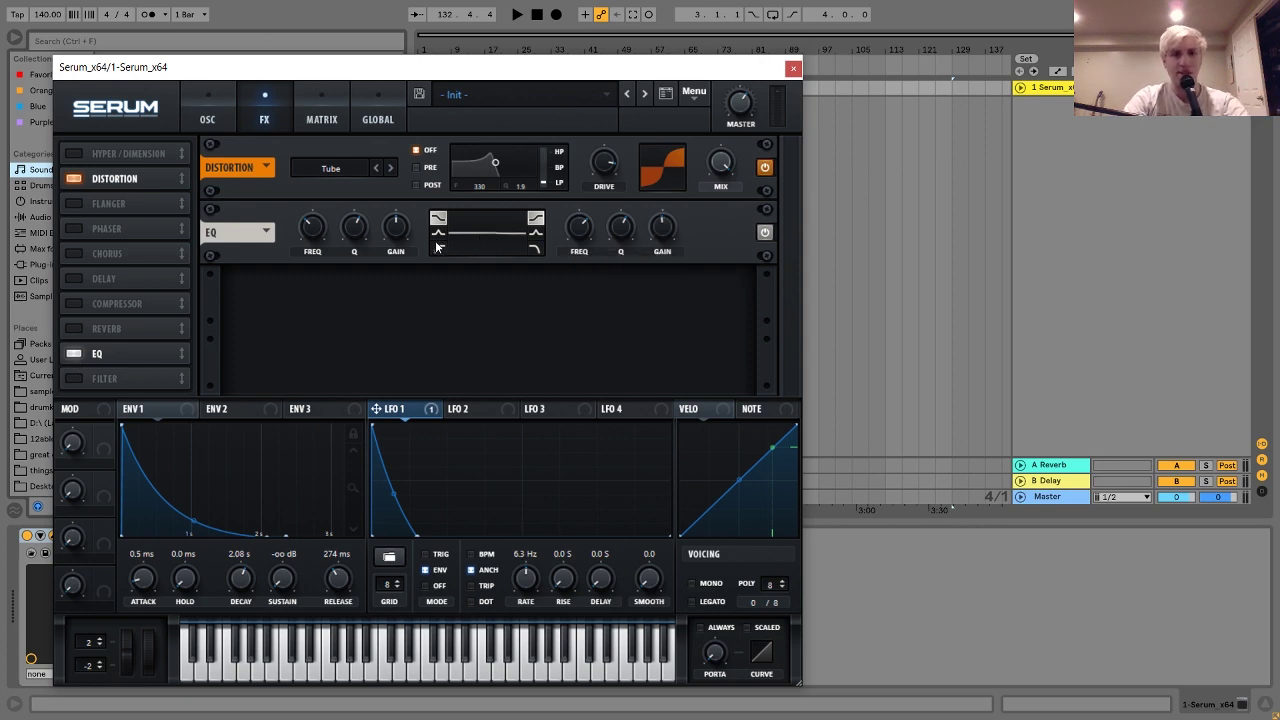
pyautogui.moveTo(393, 240); pyautogui.dragTo(393, 205)
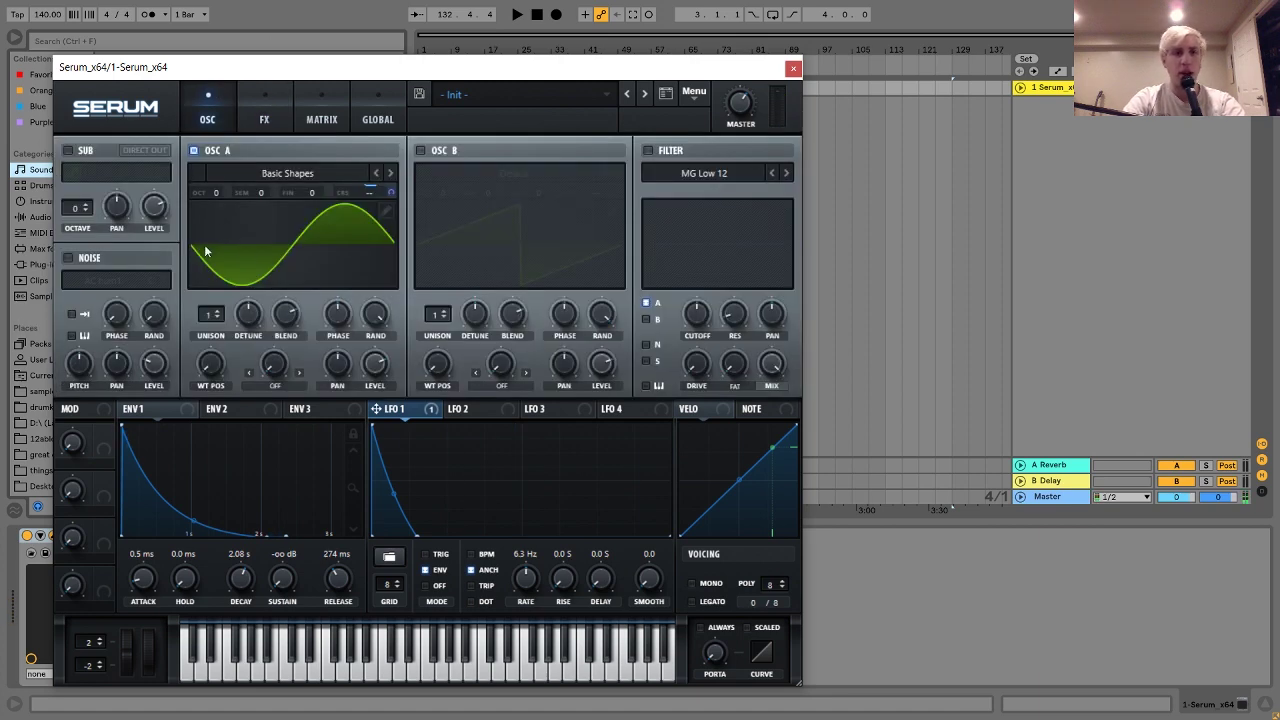
# - Set oscillator A's wavetable position to 4 for a square wave and enable an MG Low 24 filter with a slightly lowered cutoff
pyautogui.moveTo(211, 365); pyautogui.dragTo(236, 308)
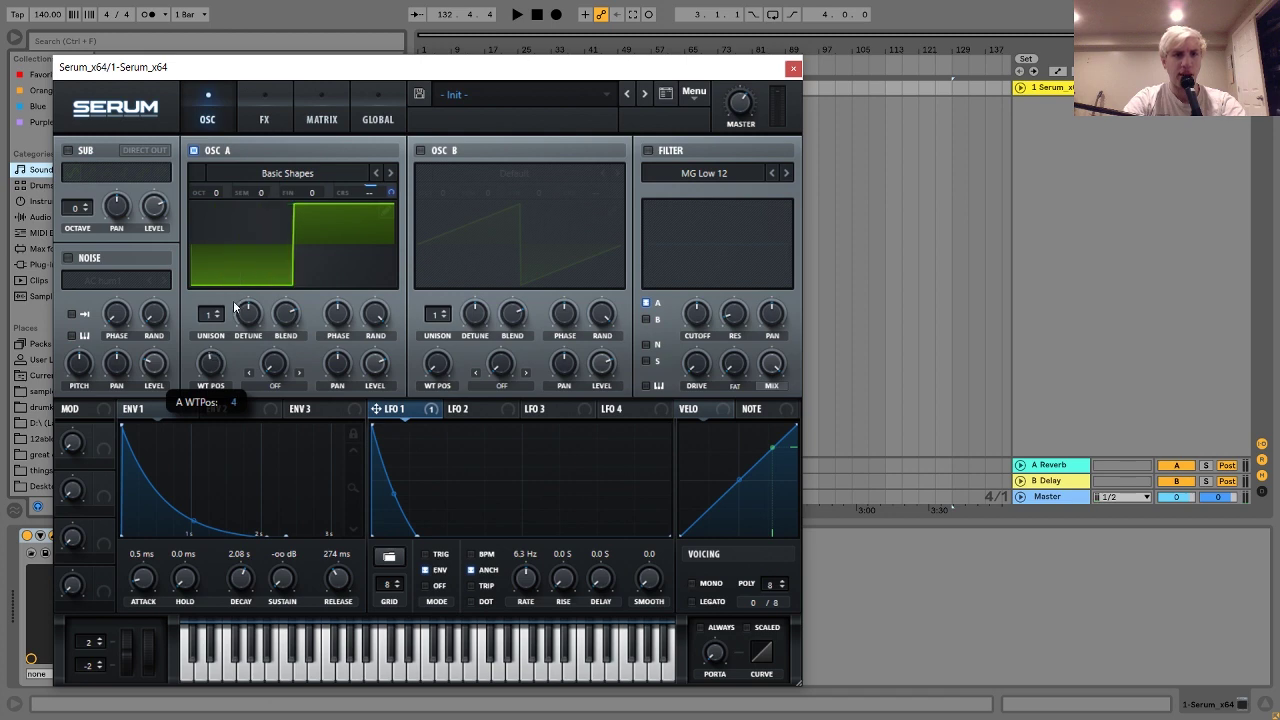
pyautogui.click(648, 150)
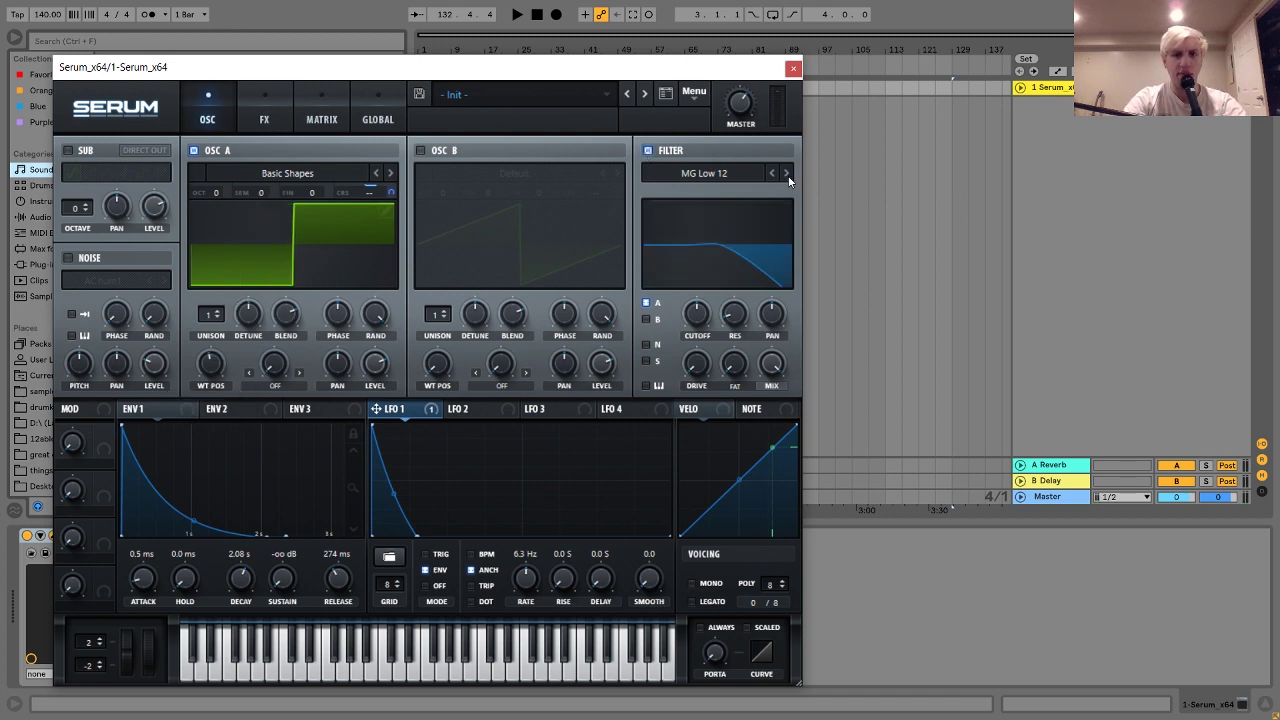
pyautogui.click(786, 174)
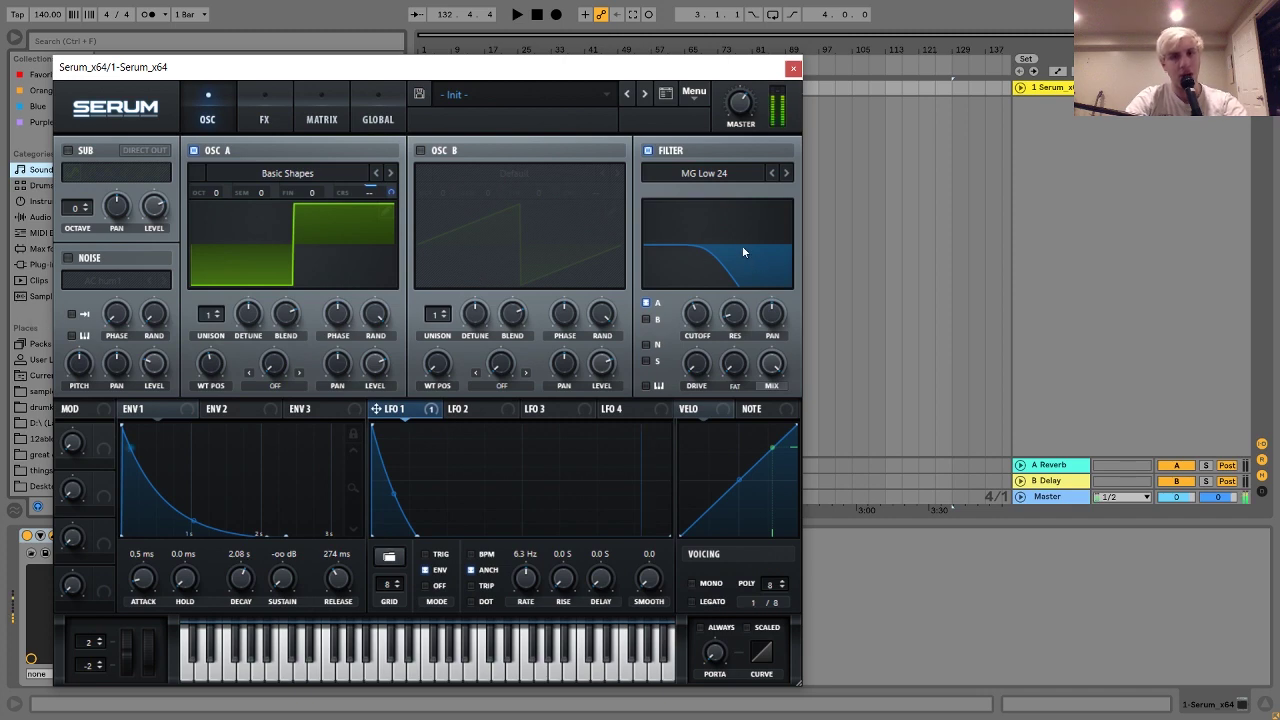
pyautogui.moveTo(700, 318); pyautogui.dragTo(700, 320)
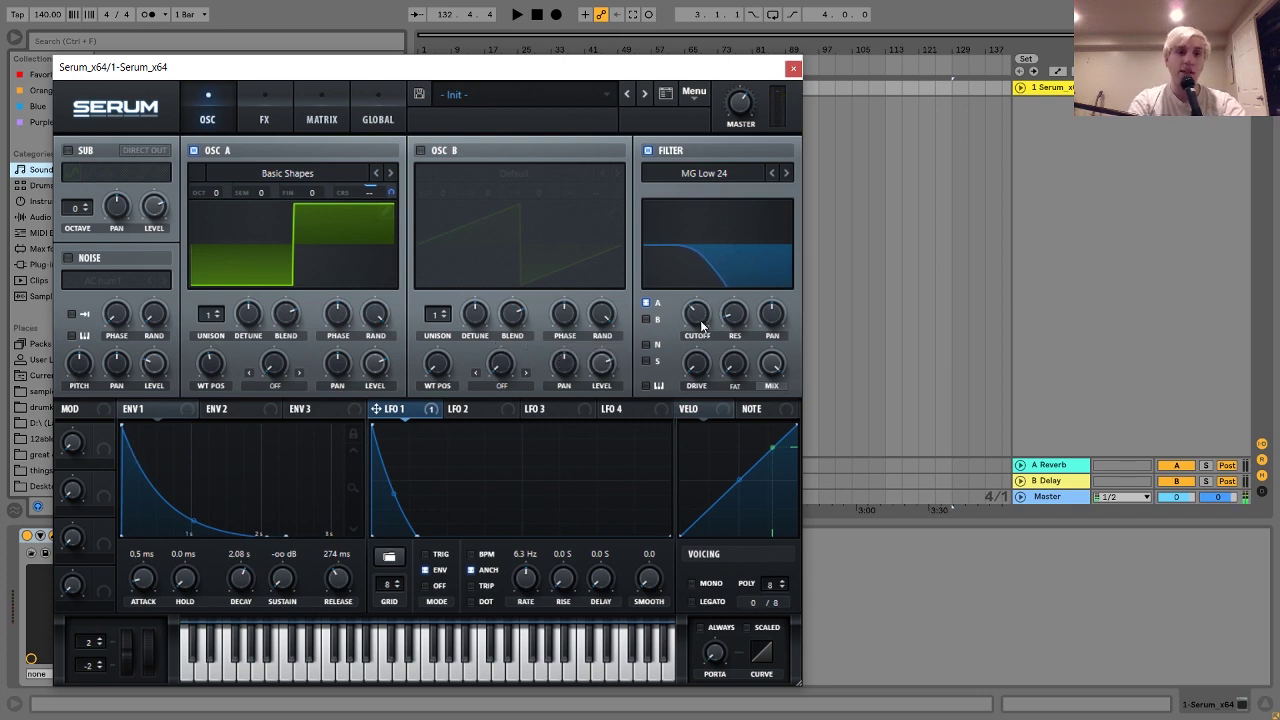